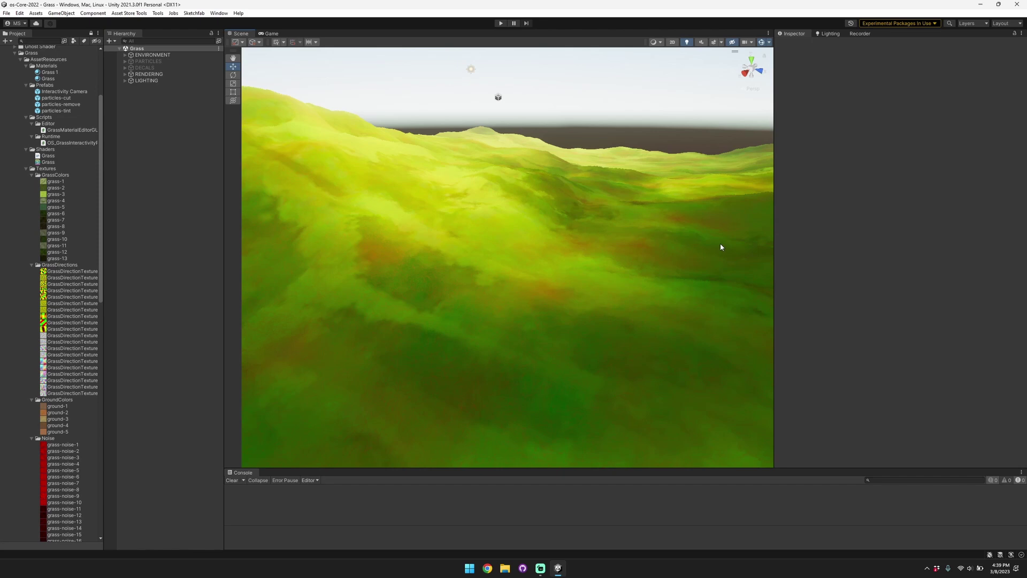
right_click_drag(721, 247, 326, 154)
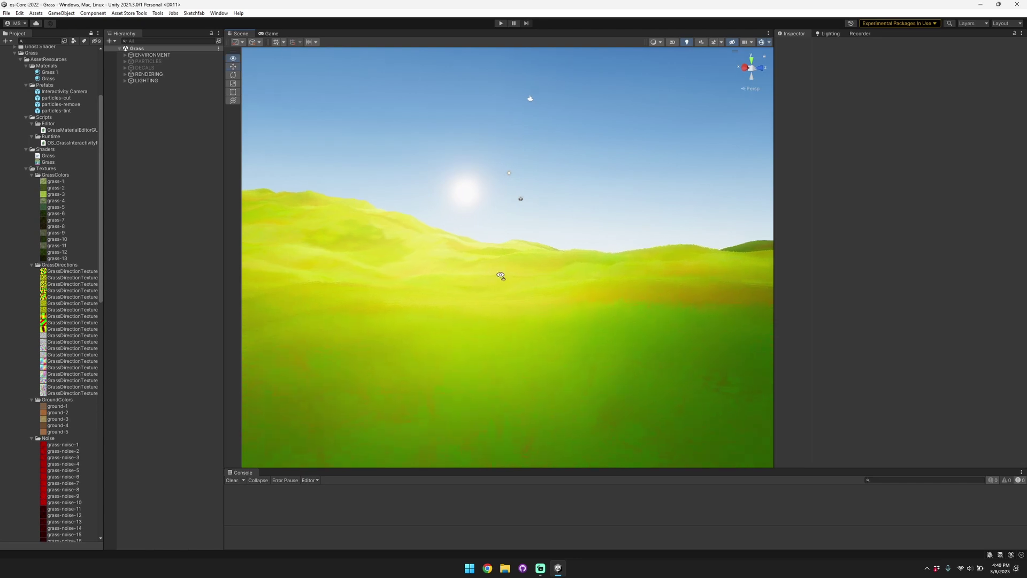
right_click_drag(501, 276, 347, 332)
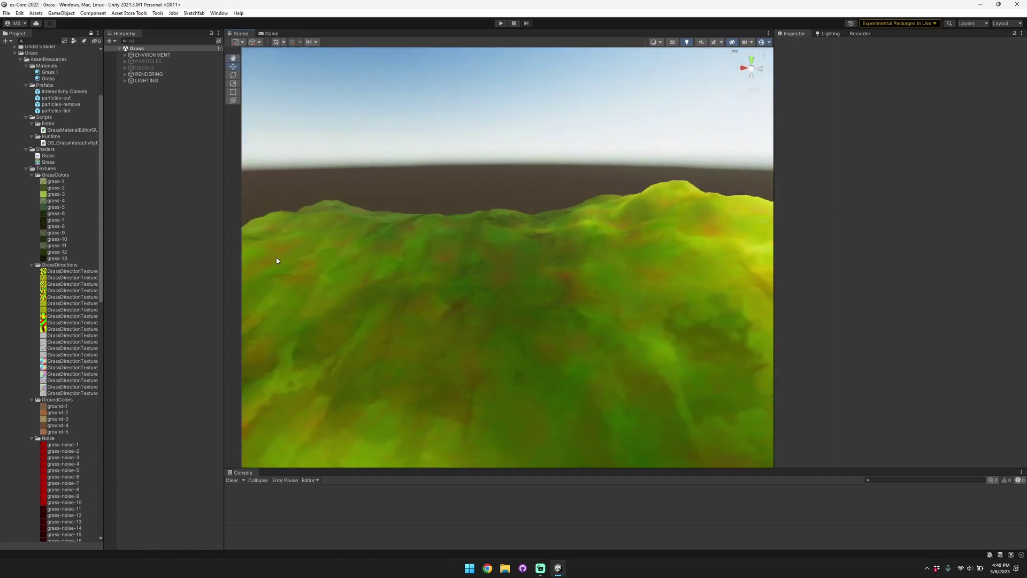
right_click_drag(438, 228, 518, 268)
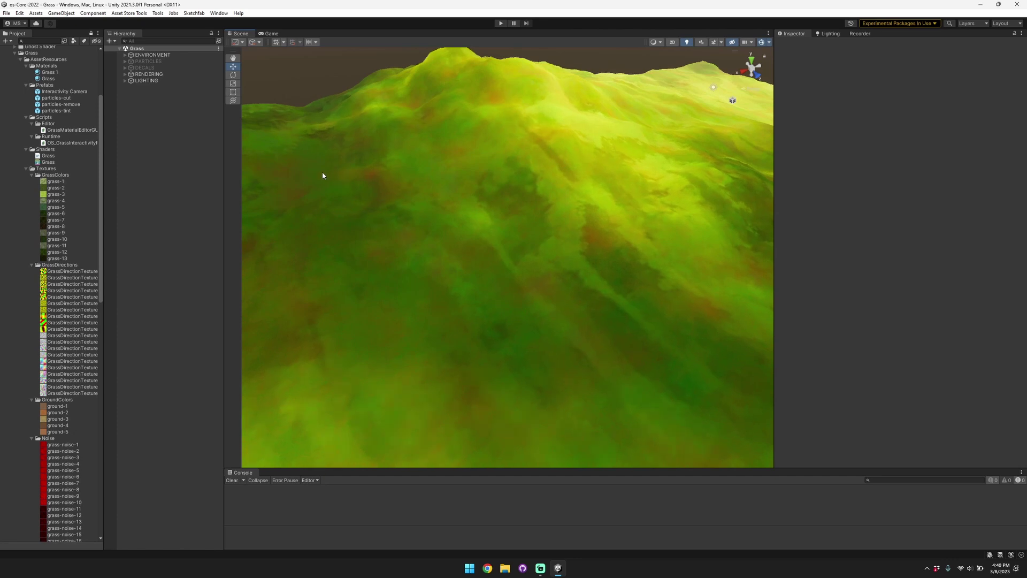
right_click_drag(322, 172, 379, 190)
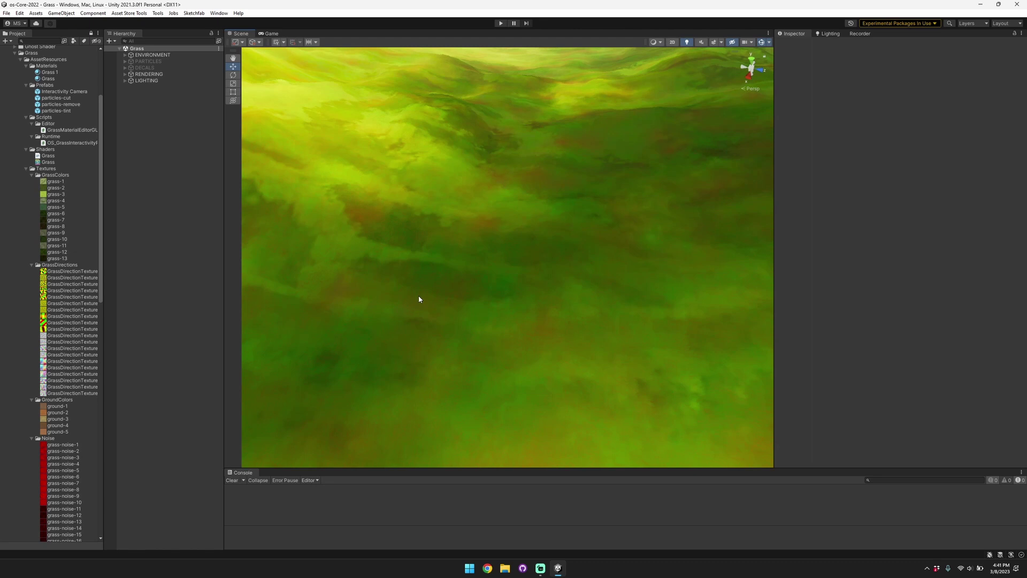
right_click_drag(419, 299, 344, 279)
Step: Expand and activate the PARTICLES group, and select its particles-tint object
left_click(127, 62)
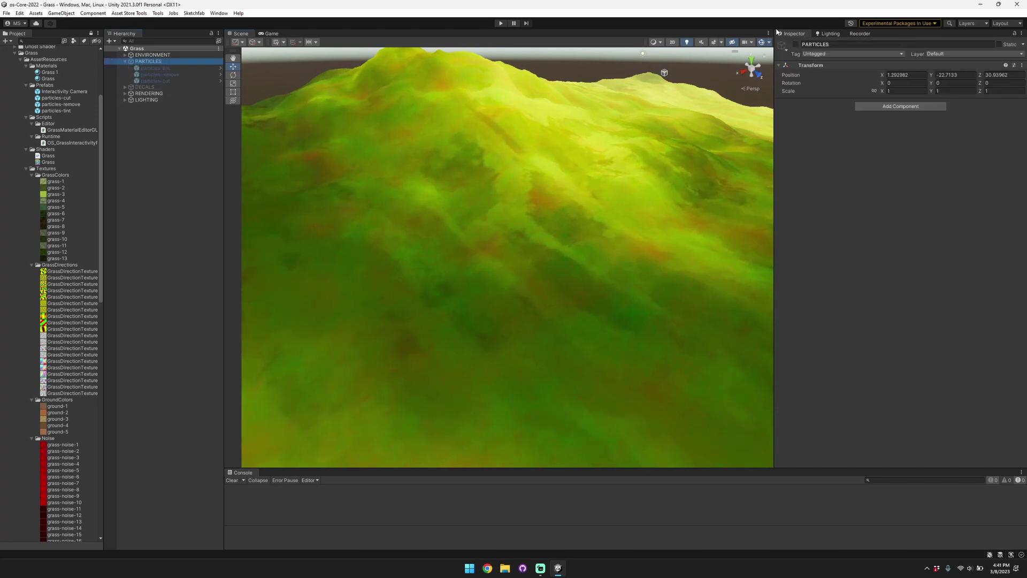
left_click(796, 45)
left_click(155, 68)
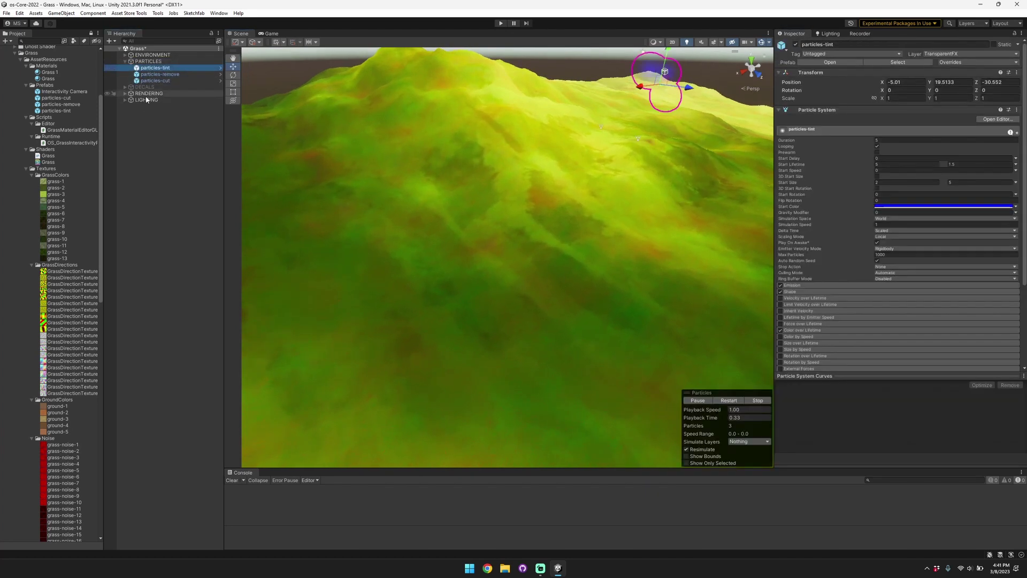
Step: Move the particles-tint emitter across the grassy hillside to about X -21.56, Y 16.75
right_click_drag(586, 170, 551, 164)
key("s")
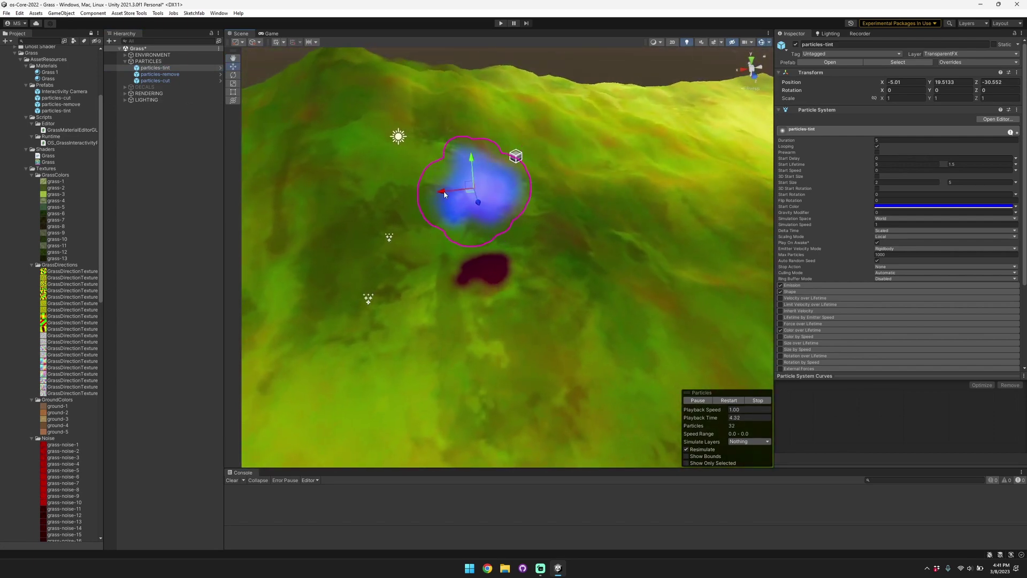
left_click_drag(499, 192, 640, 186)
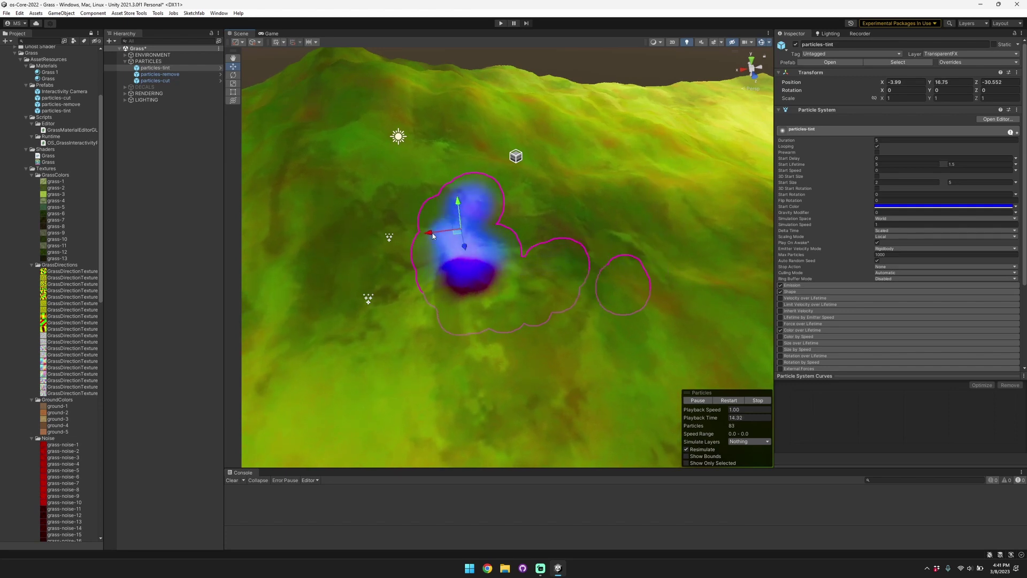
left_click_drag(434, 236, 527, 231)
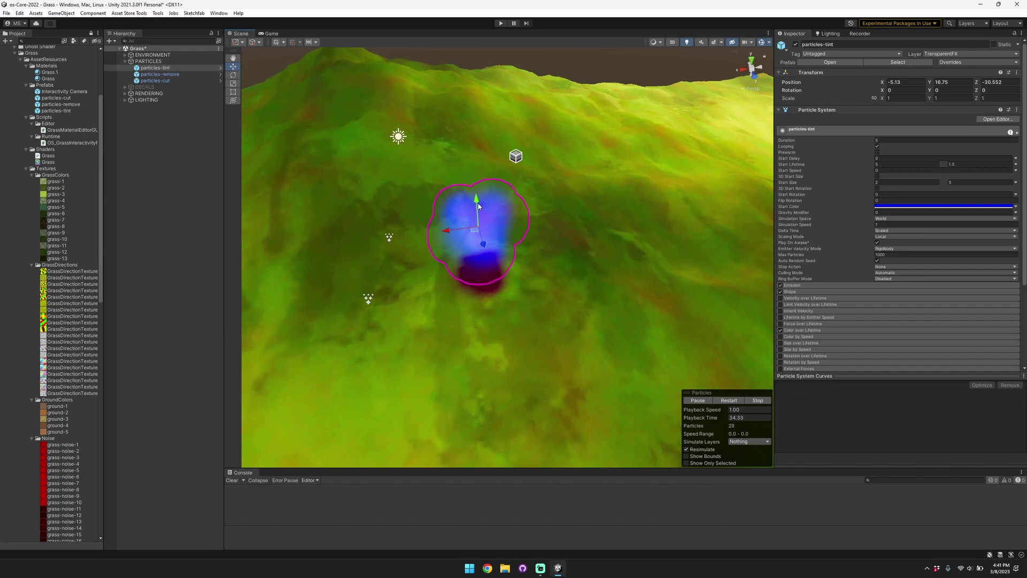
left_click_drag(449, 234, 668, 202)
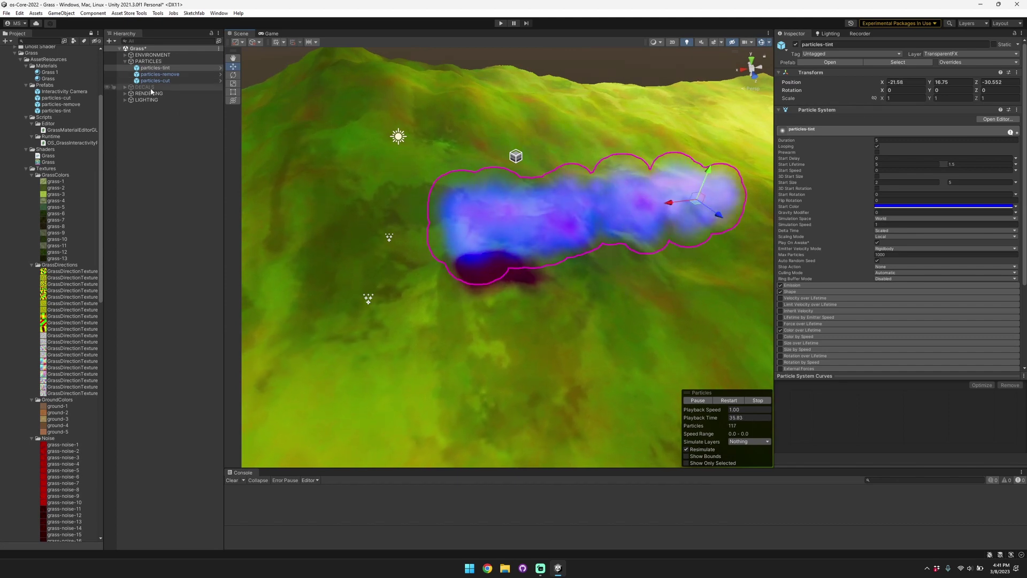
Step: Select particles-remove and move it up and along the grass to about X -7.41, Y 14.11
left_click(174, 76)
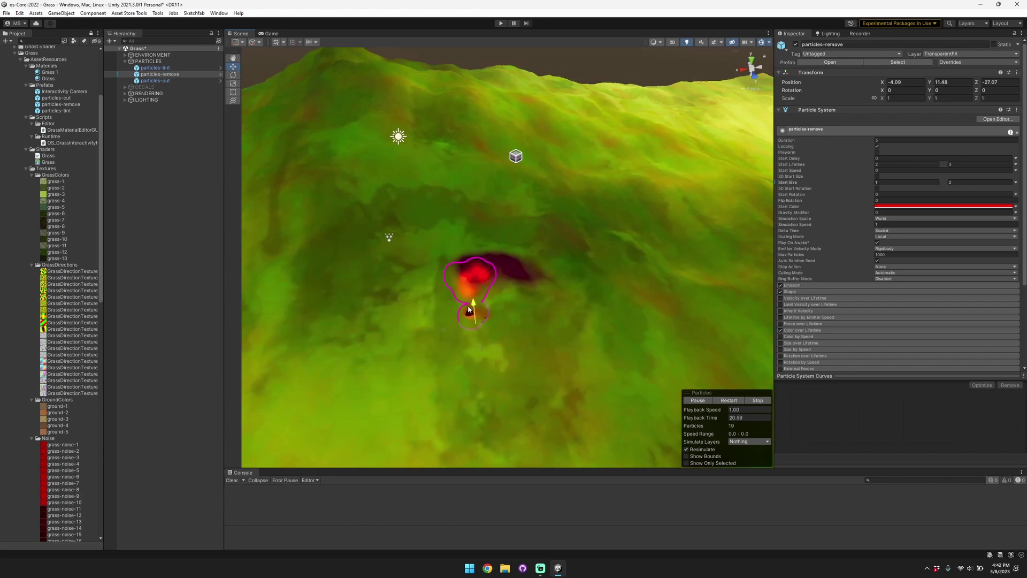
left_click_drag(469, 309, 467, 269)
mouse_move(535, 270)
right_mouse_down()
mouse_move(560, 273)
mouse_move(514, 266)
mouse_move(524, 264)
right_mouse_up()
key("w")
left_click_drag(524, 264, 546, 269, "alt")
left_click_drag(468, 207, 652, 179)
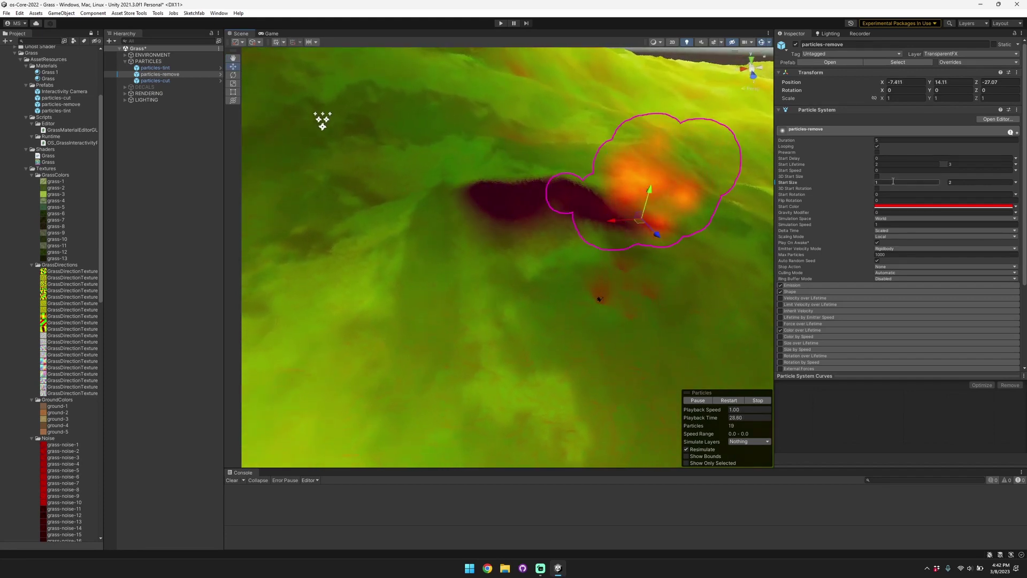
Step: Set the particles-remove start size range to 3 and 4, and move the emitter to about X -5.45
key("Tab")
type("3")
key("Tab")
type("4")
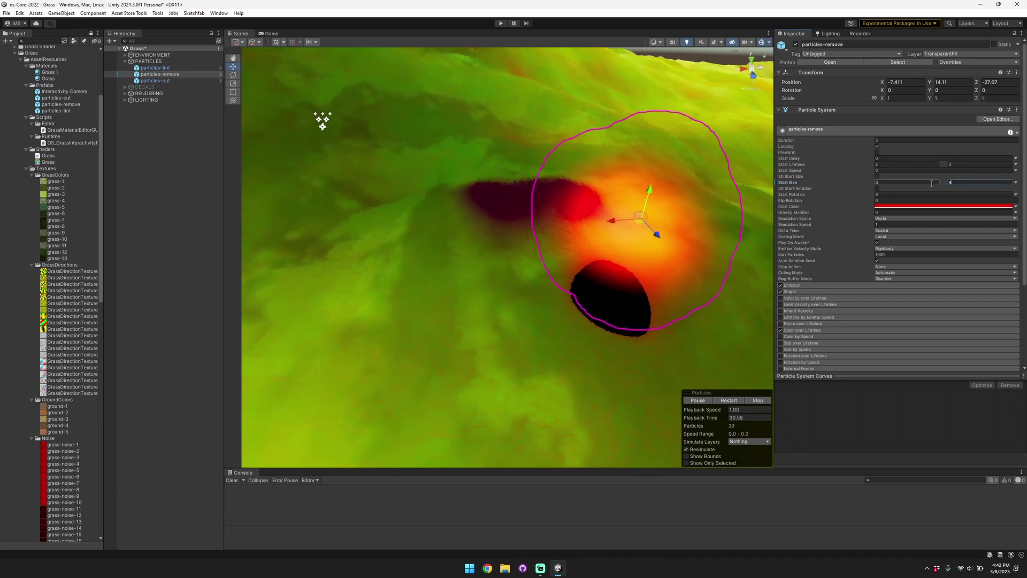
left_click_drag(612, 222, 530, 239)
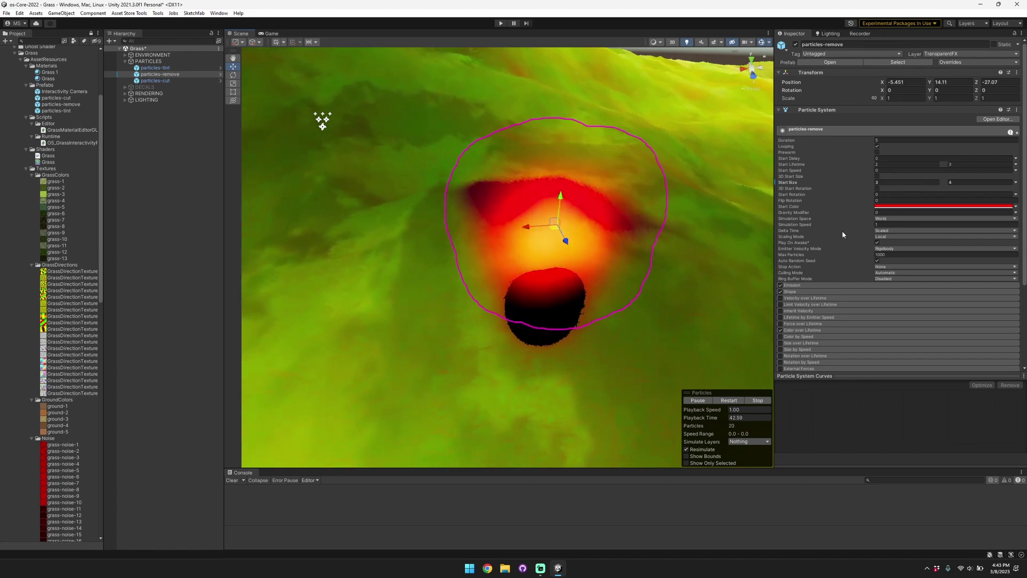
Step: Set the particles-remove emission rate over time to 20 and 30, and move the emitter to about X -3.78
left_click(867, 285)
left_click(878, 293)
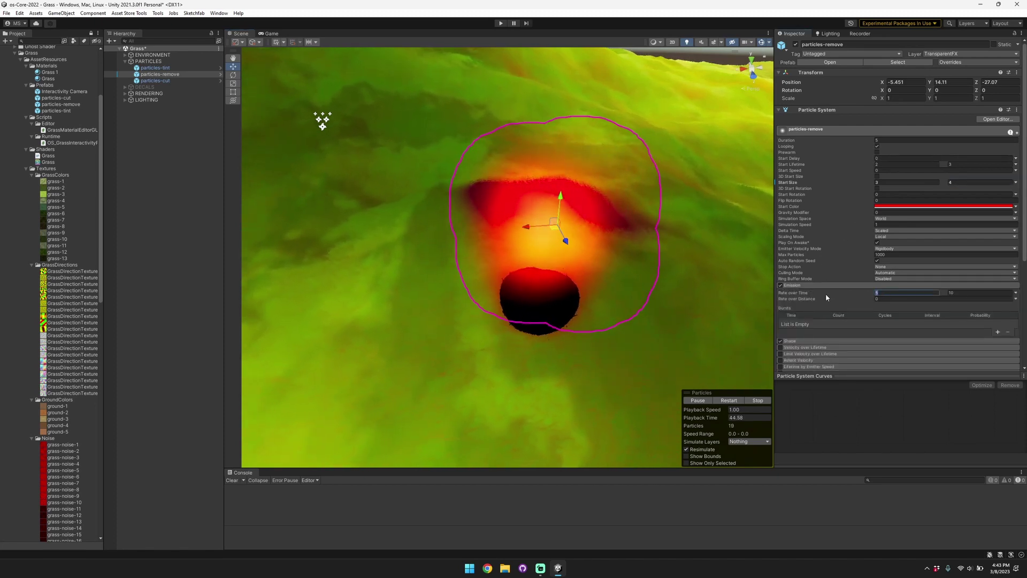
type("20")
key("Tab")
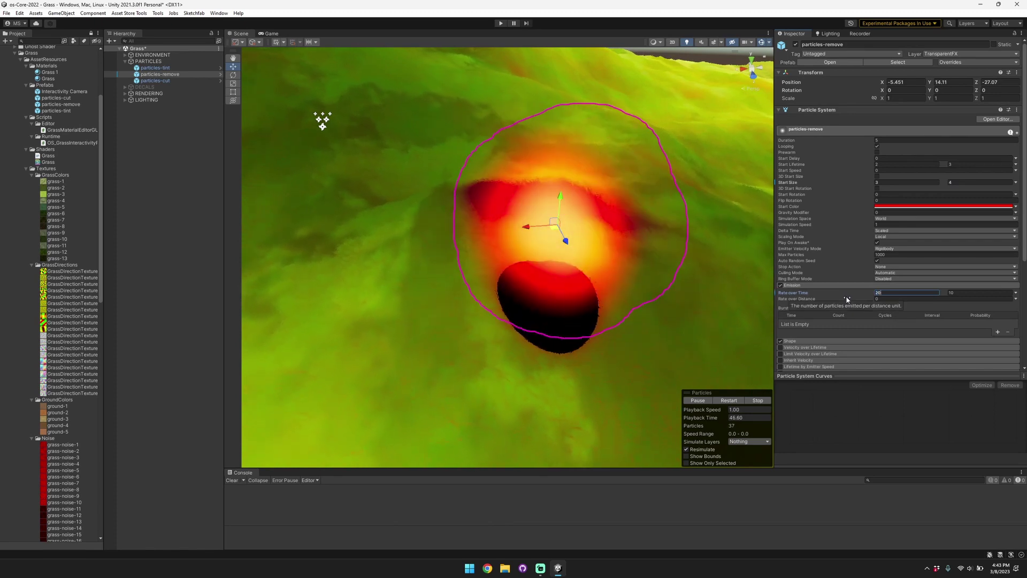
type("30")
left_click_drag(520, 227, 447, 224)
Step: Set the particles-remove shape radius to 0.0001 and move the emitter to about X -4.25
left_click(806, 341)
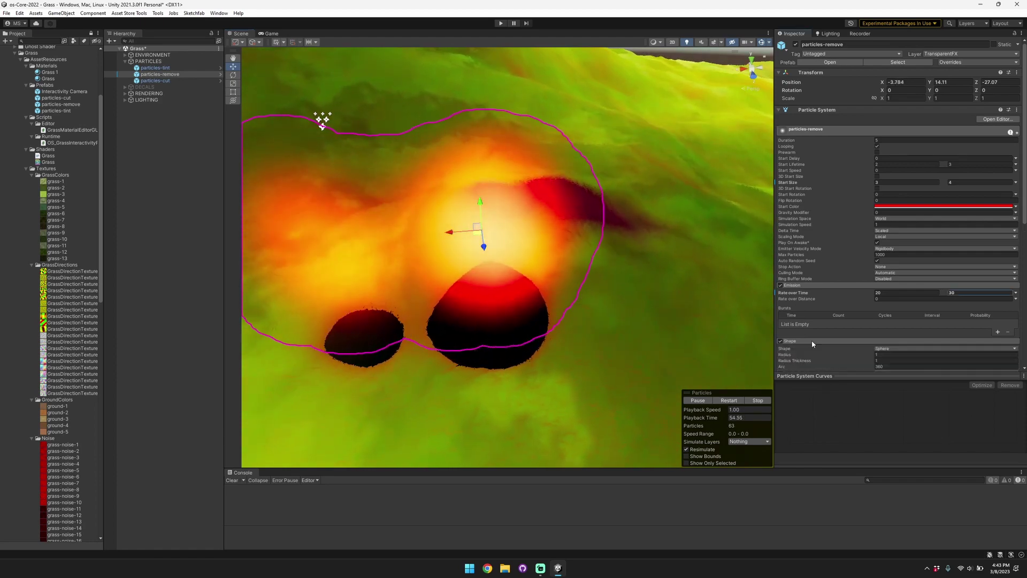
scroll(847, 305, "down", 2)
type("0.0001")
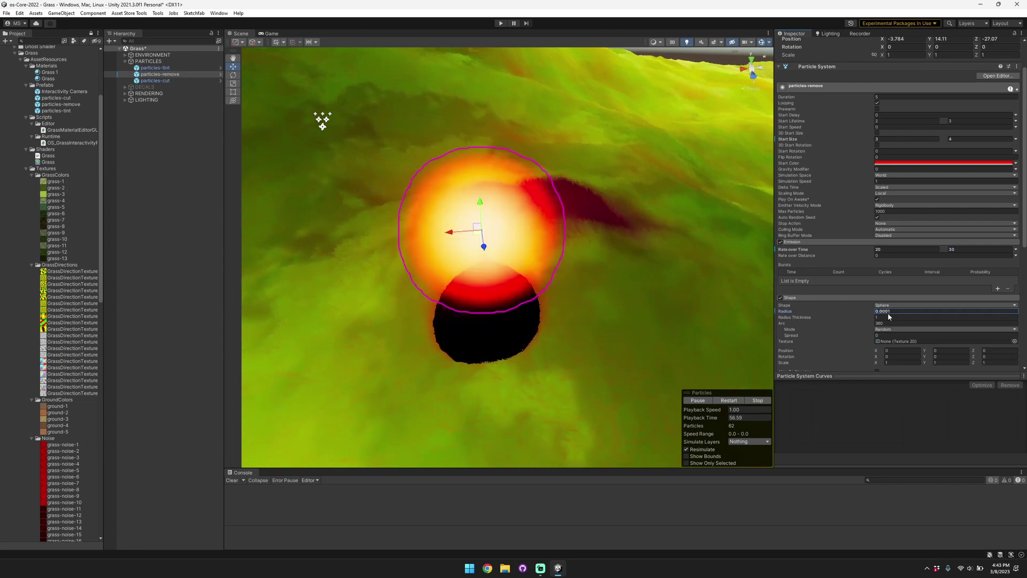
mouse_move(590, 223)
left_mouse_down()
mouse_move(615, 229)
mouse_move(353, 242)
mouse_move(470, 236)
left_mouse_up()
Step: Deactivate the particles-tint and particles-remove objects together
left_click(173, 81)
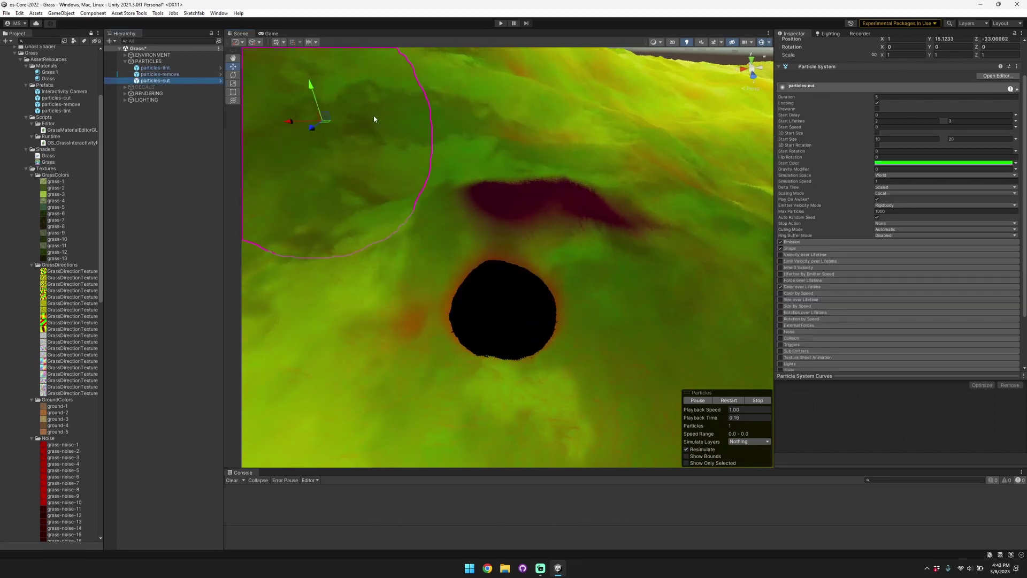
left_click(162, 68)
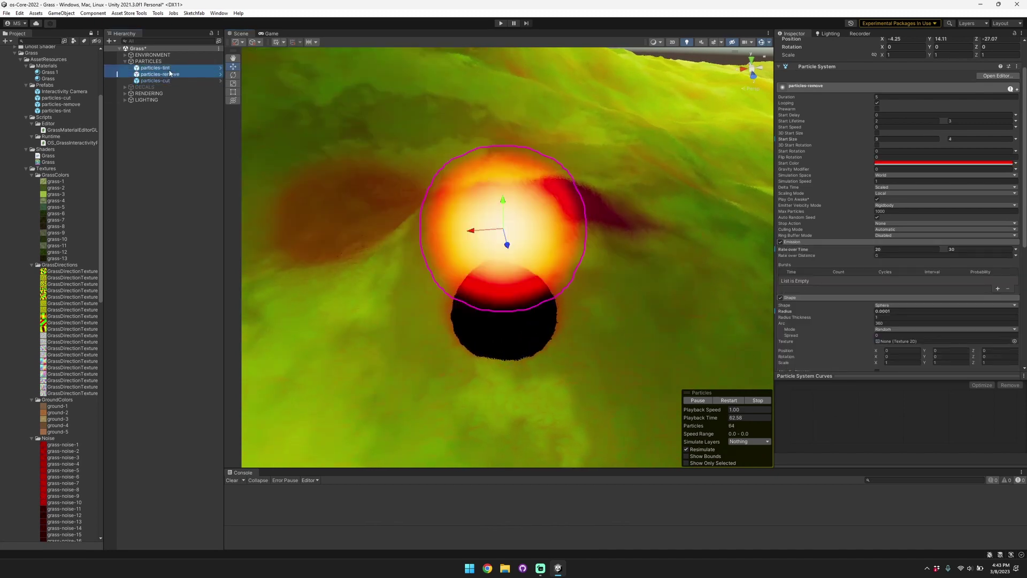
left_click(160, 74, "shift")
scroll(809, 83, "up", 2)
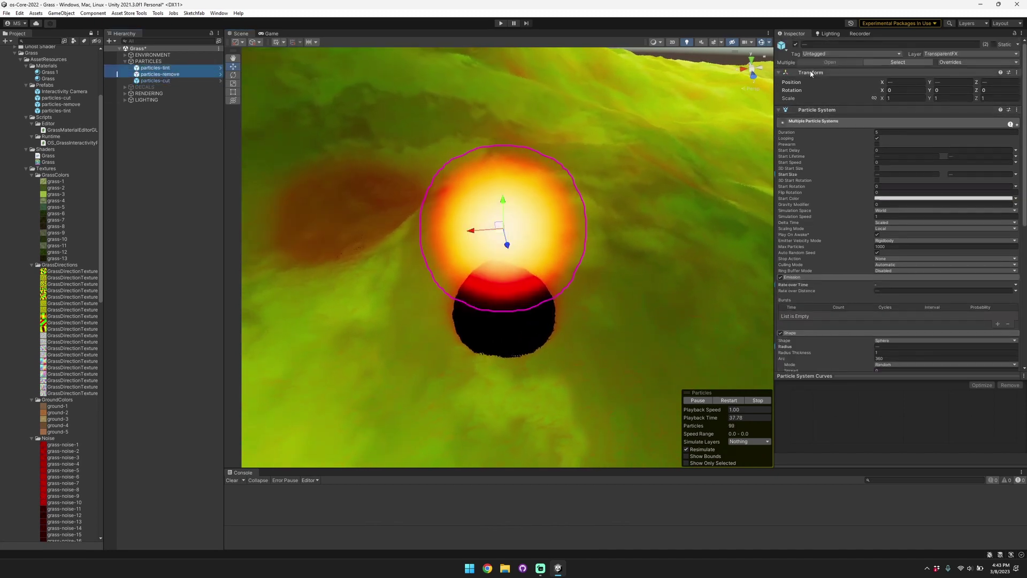
left_click(796, 45)
Step: Select particles-cut and lower it towards the grass to about Y 11.55
left_click(154, 81)
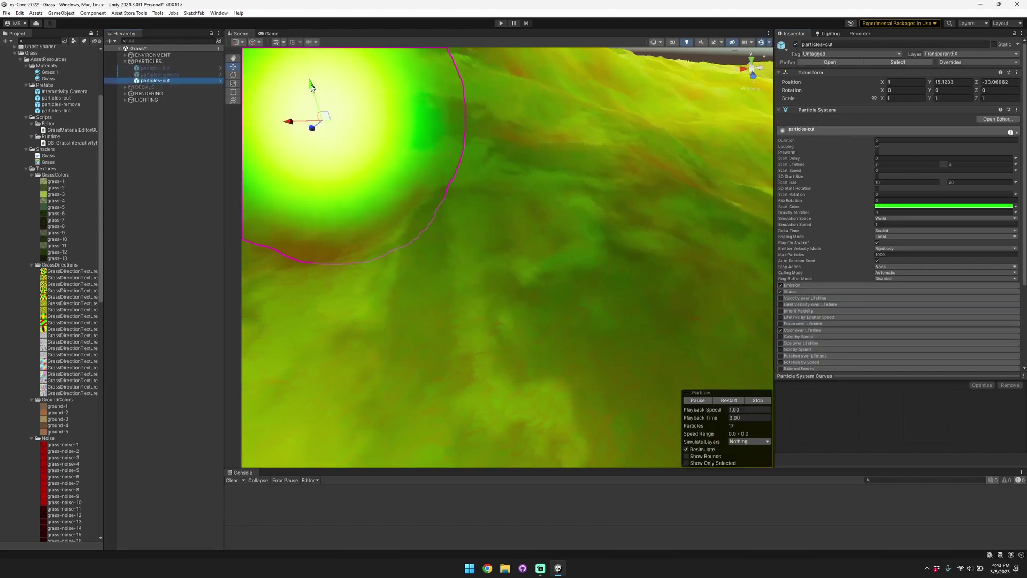
left_click_drag(320, 188, 321, 191)
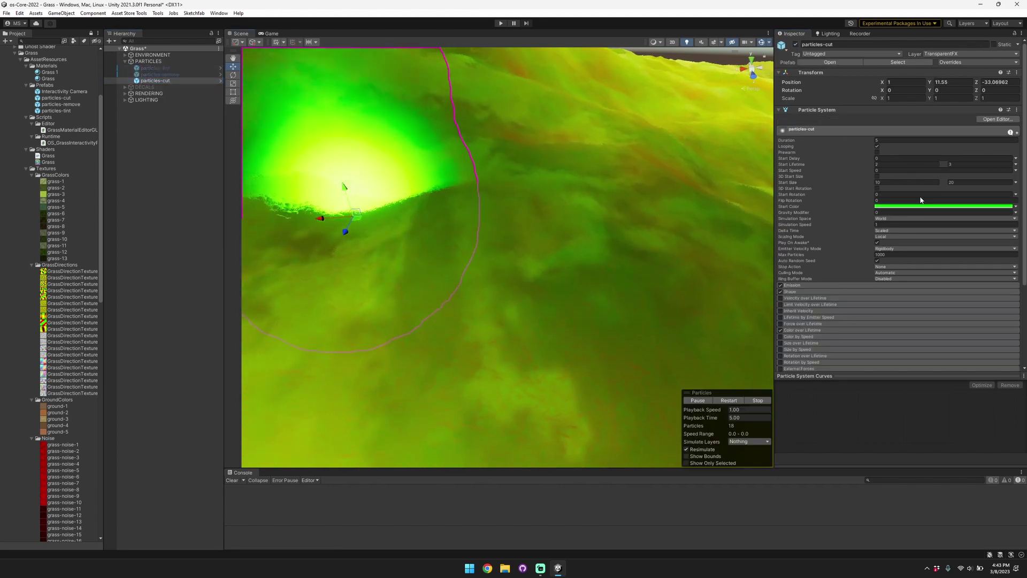
Step: Set the particles-cut start size range to 5 and 10
type("5")
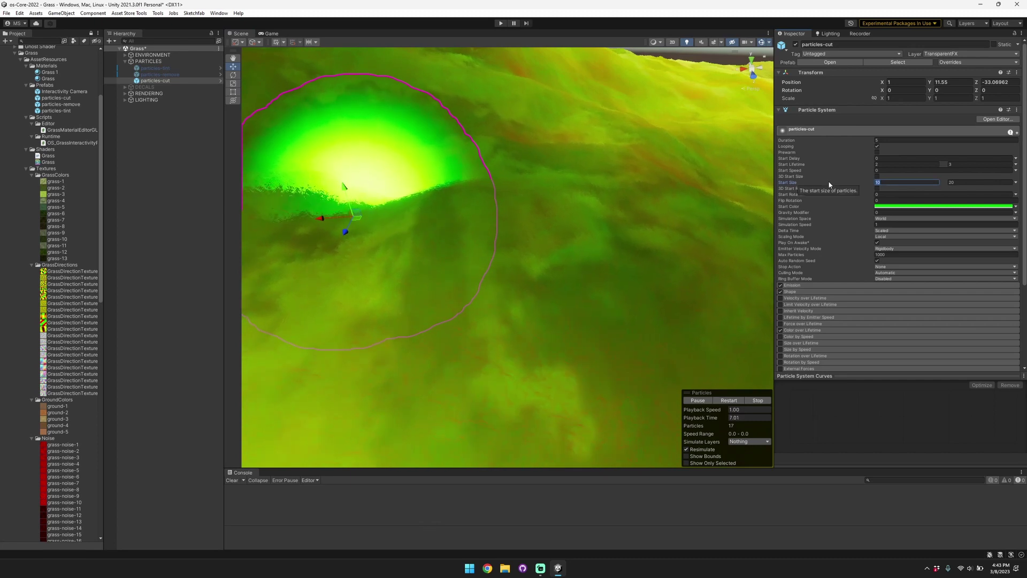
key("Tab")
type("10")
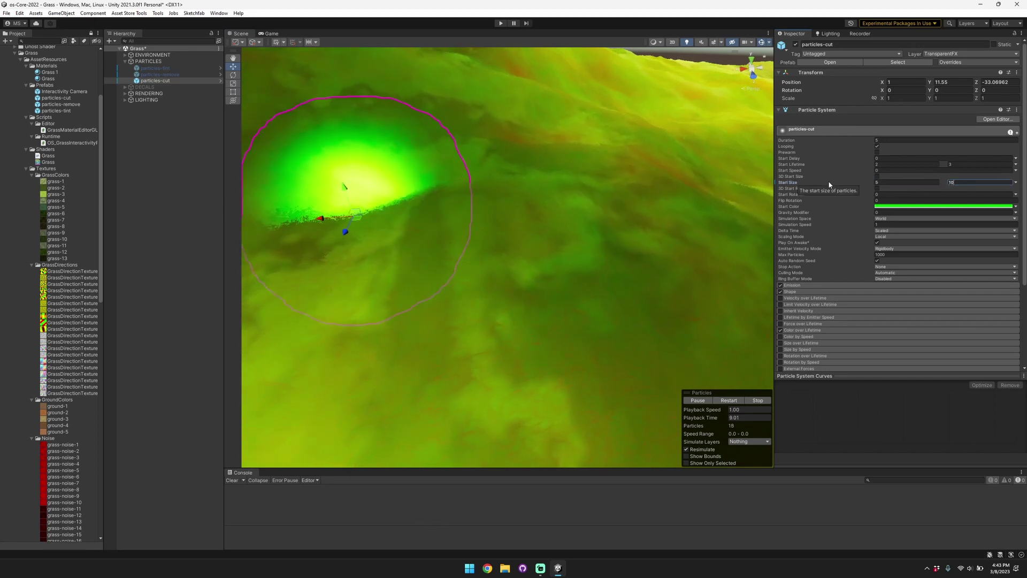
Step: Set the particles-cut start size range to 3 and 5, and move the emitter to about X -3.05, Y 11.61, Z -28.34
left_click(926, 182)
type("3")
key("Tab")
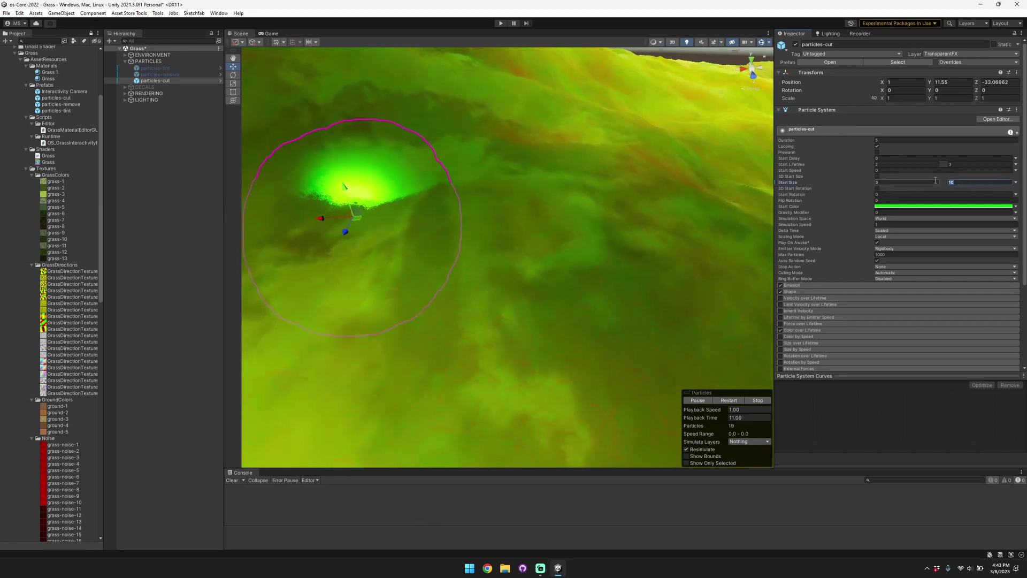
type("5")
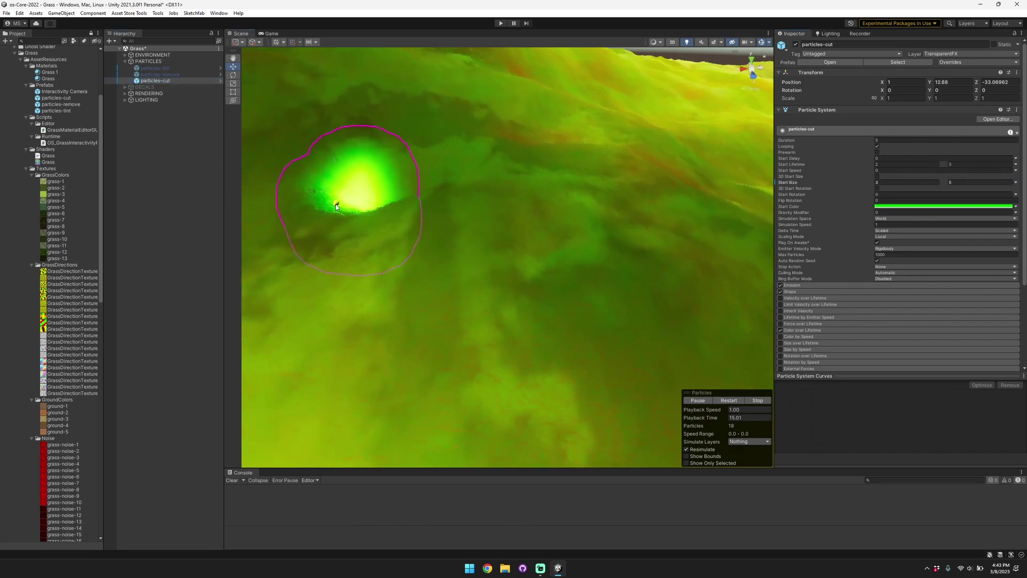
left_click_drag(335, 204, 487, 266)
Step: Set the minimum emission rate over time of particles-cut to 30
scroll(910, 289, "down", 2)
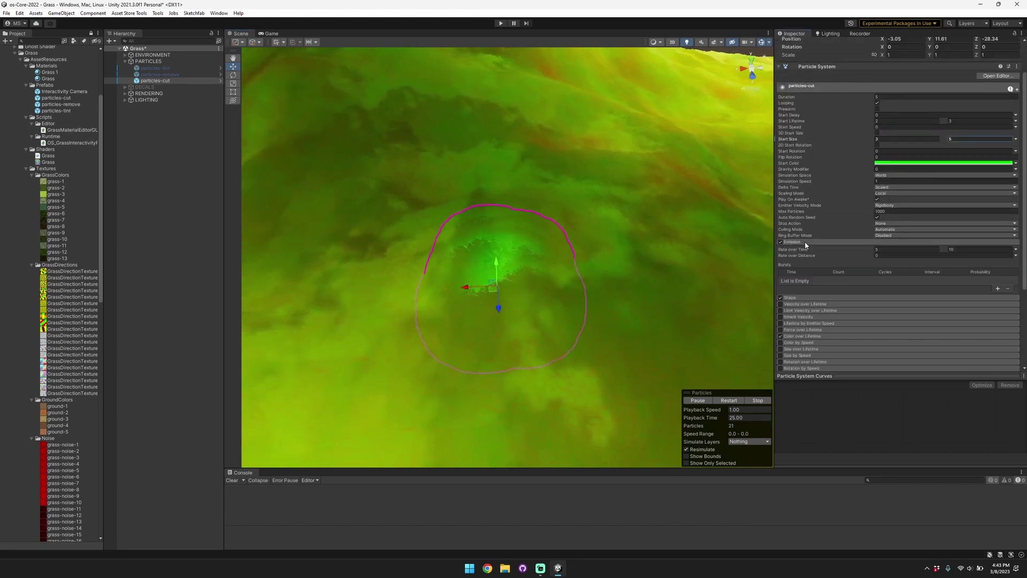
left_click_drag(886, 249, 834, 249)
type("30")
key("Tab")
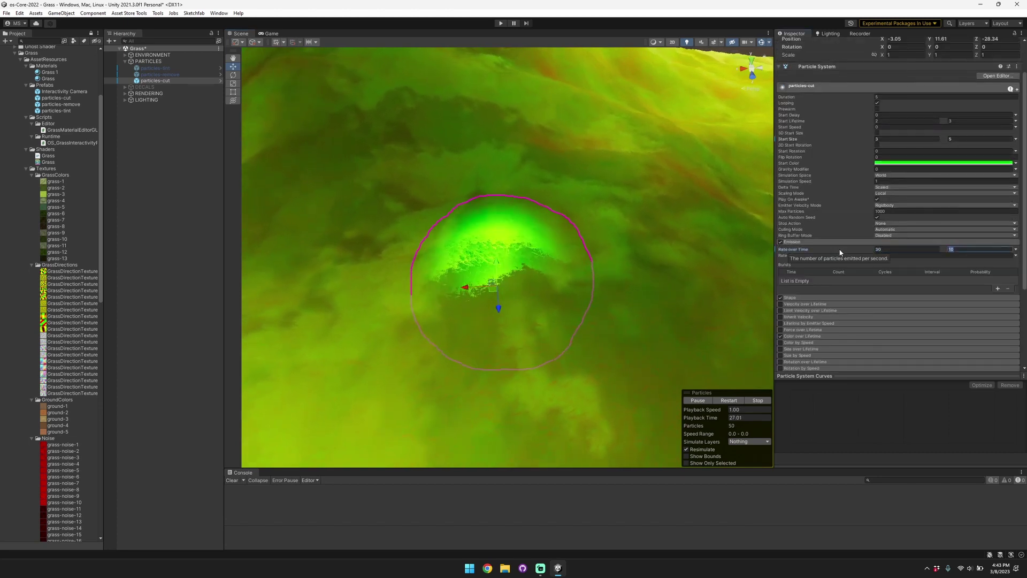
left_click(800, 241)
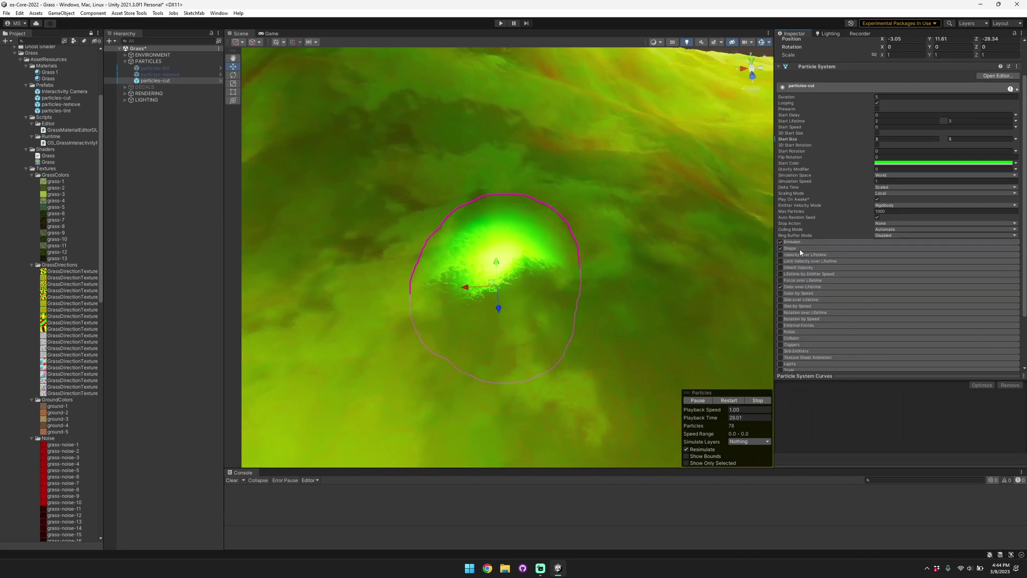
Step: Set the particles-cut shape radius to 0.0001 and move the emitter to about X -5.11, Y 15.94
left_click(801, 248)
left_click(901, 261)
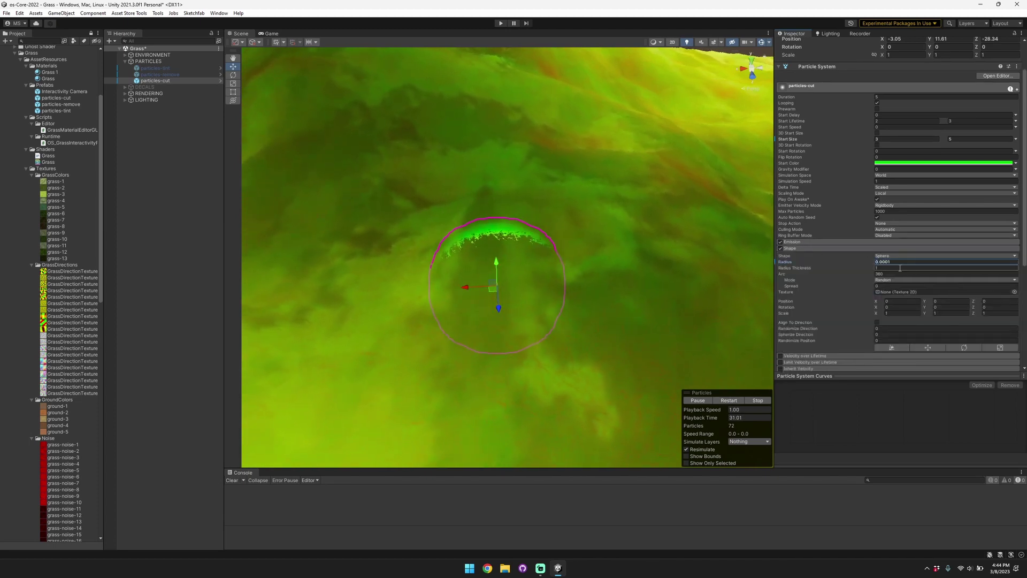
left_click_drag(501, 268, 504, 126)
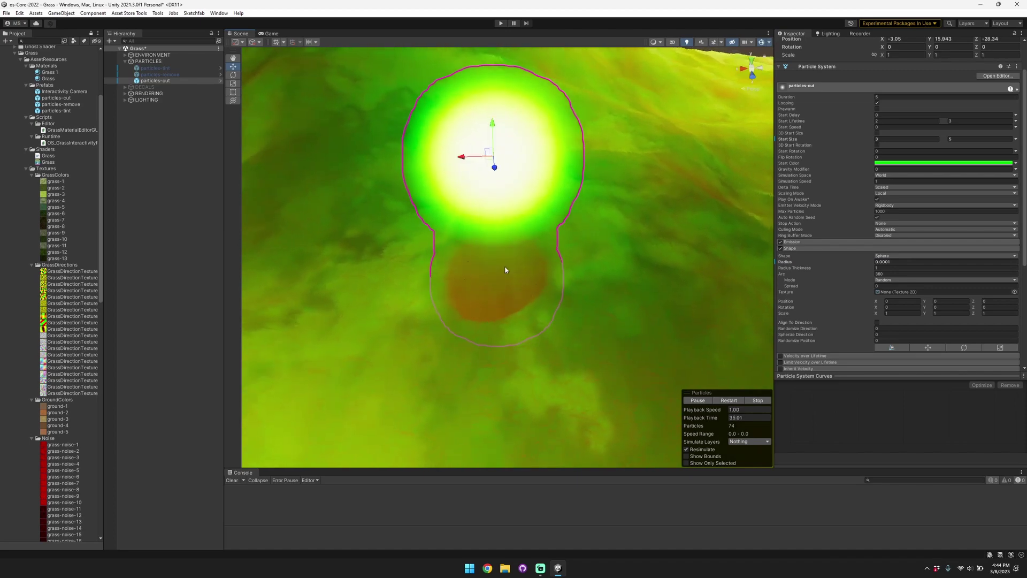
right_click_drag(507, 271, 535, 263)
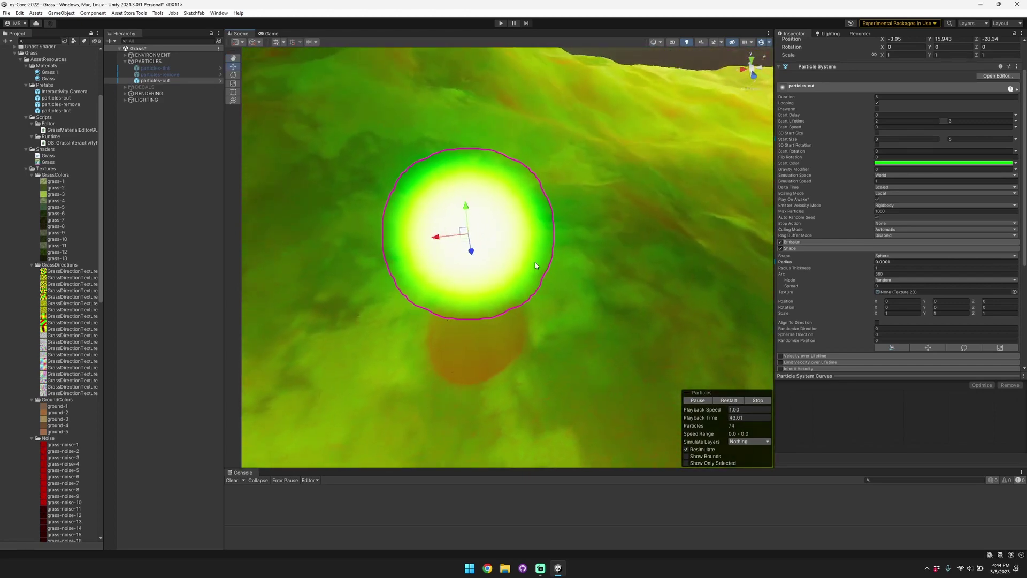
left_click_drag(433, 238, 510, 227)
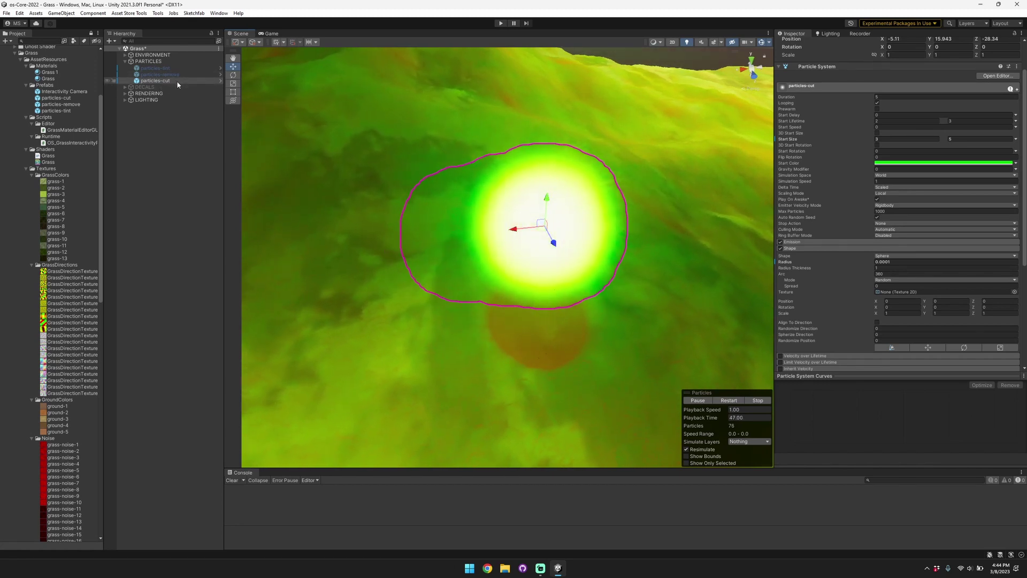
Step: Deactivate the particles-cut object
left_click(161, 68)
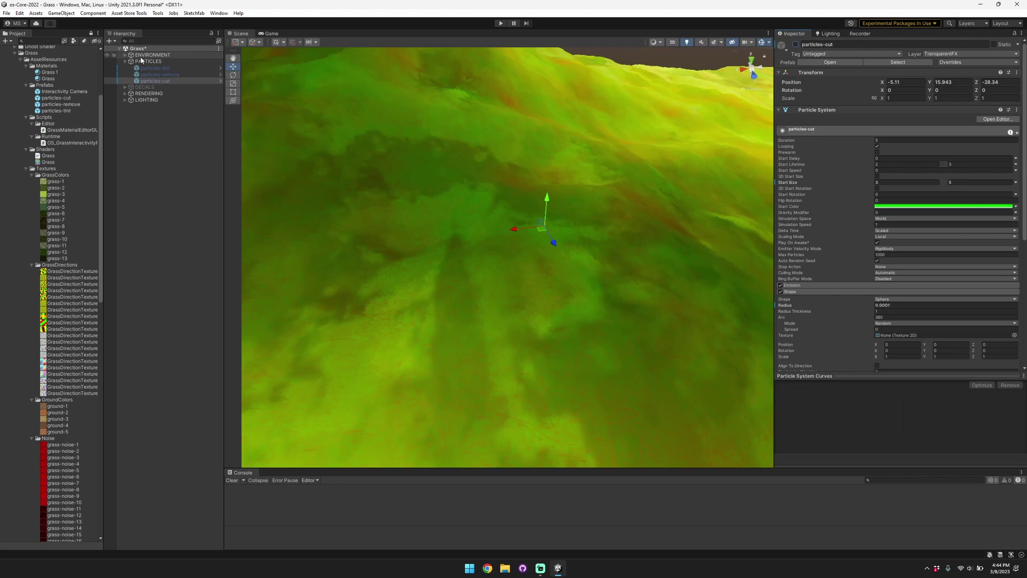
Step: Activate the particles-tint object and move its emitter along the hillside to about X -7.15
left_click(795, 44)
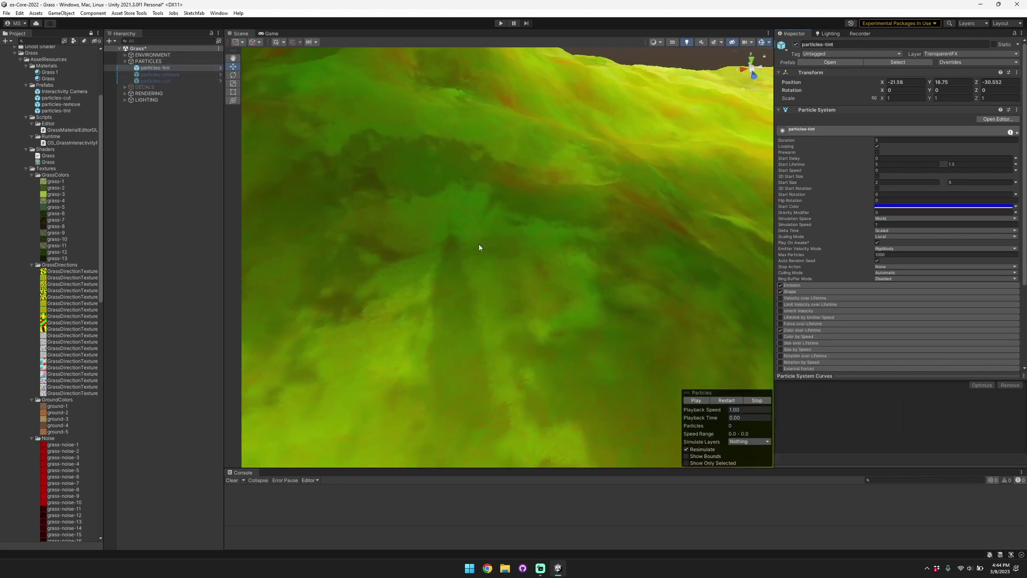
right_click_drag(515, 235, 500, 202)
right_click_drag(552, 220, 605, 232)
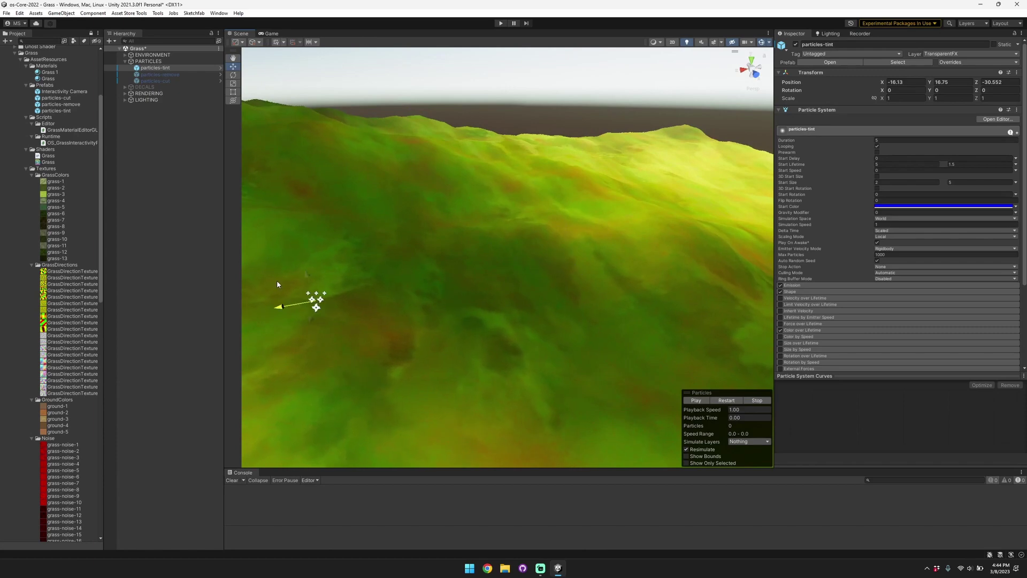
left_click_drag(277, 281, 263, 284)
right_click_drag(458, 263, 411, 273)
right_click_drag(516, 167, 484, 172)
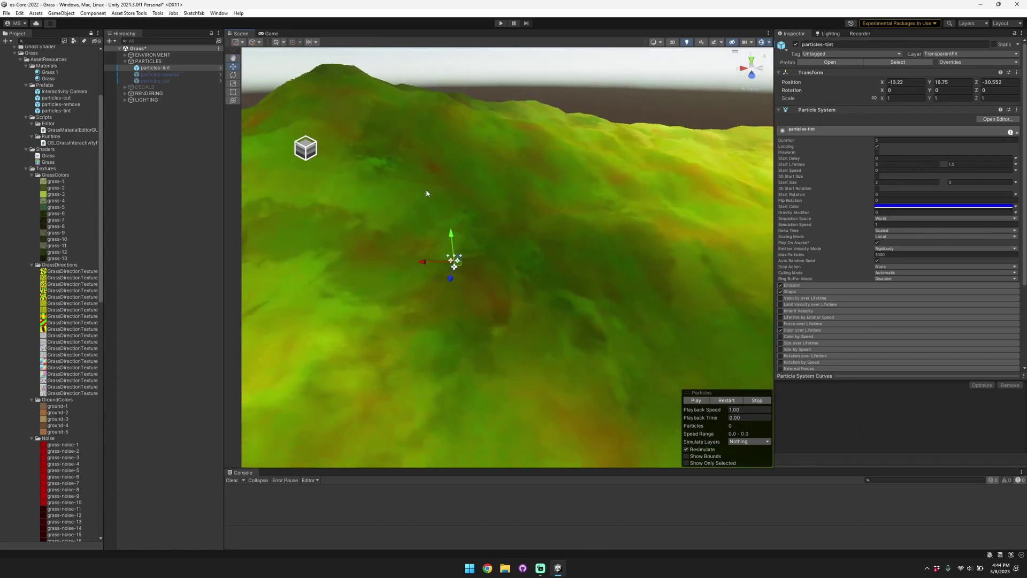
left_click_drag(434, 263, 273, 266)
right_click_drag(436, 238, 375, 249)
key("f")
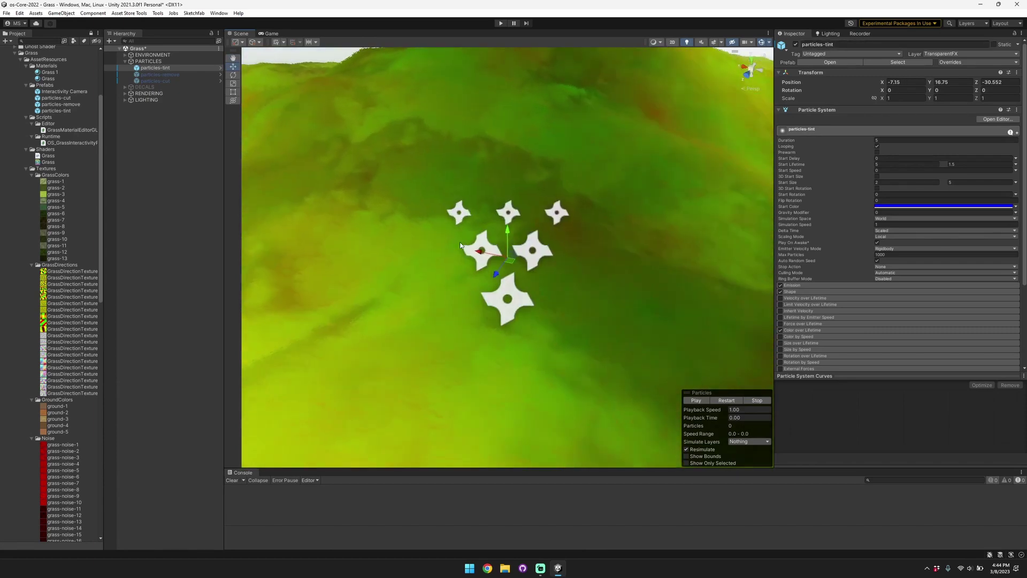
Step: Play the particles-tint effect and move its emitter to about X -2.06
key("s")
right_click_drag(527, 247, 499, 245)
left_click(702, 399)
mouse_move(585, 332)
right_mouse_down()
mouse_move(565, 315)
mouse_move(609, 331)
mouse_move(591, 322)
right_mouse_up()
key("s")
left_click_drag(557, 241, 402, 250)
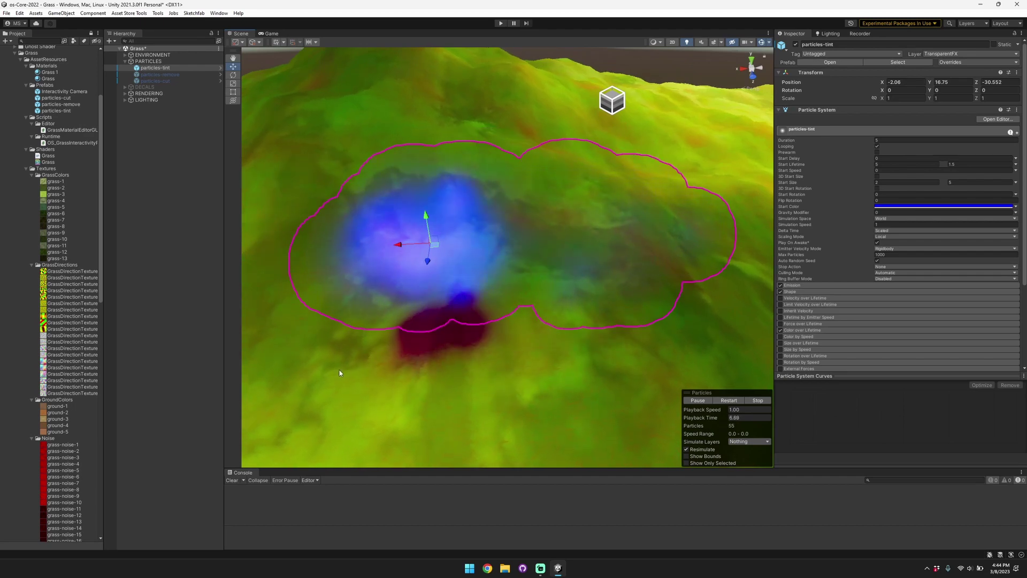
Step: Switch the preview from particles-tint to particles-remove, moving the particles-remove emitter to about Z -30.88 while it plays
left_click(339, 370)
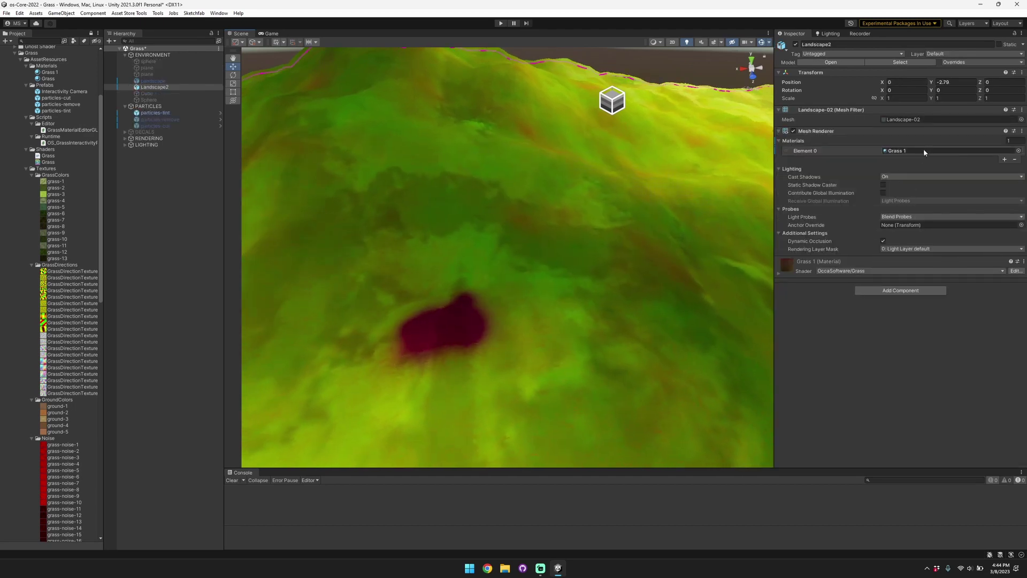
left_click(155, 112)
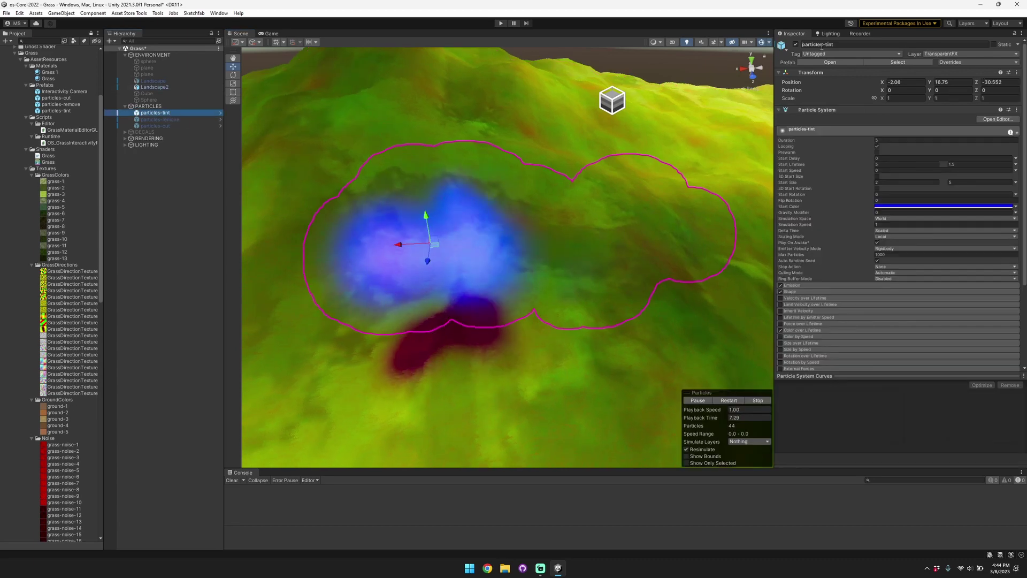
left_click(161, 118)
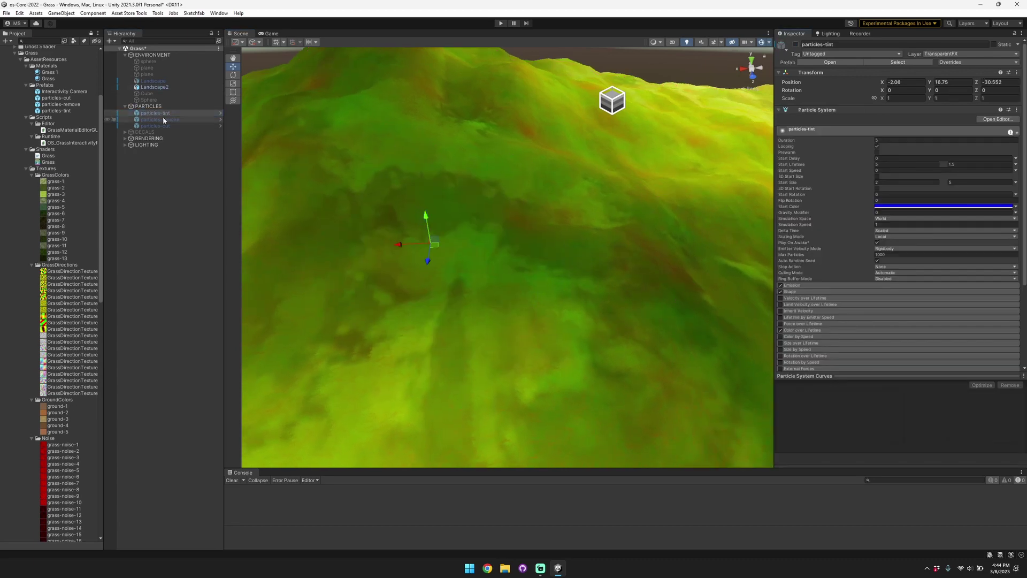
left_click(797, 45)
left_click(696, 401)
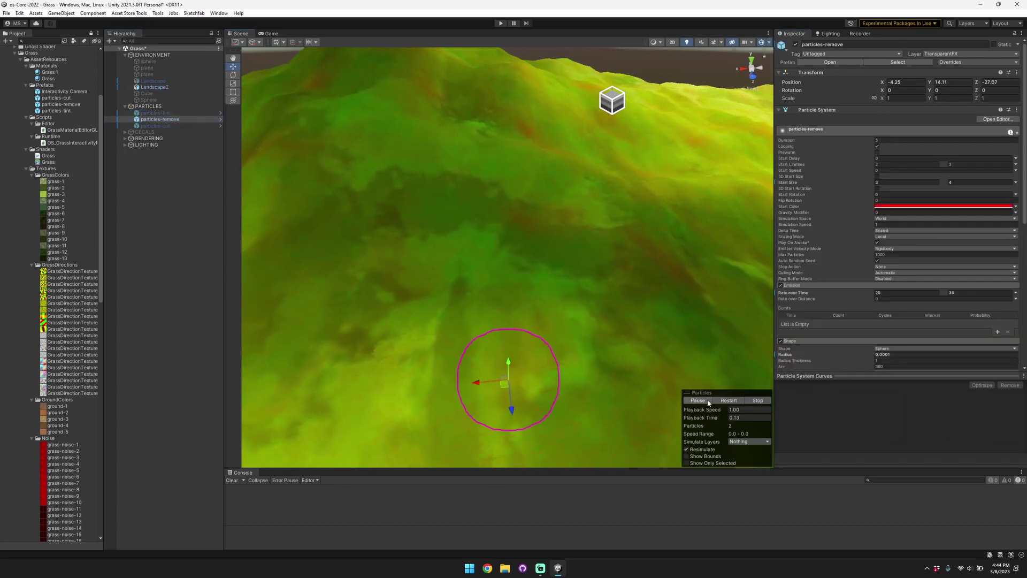
left_click_drag(505, 367, 494, 316)
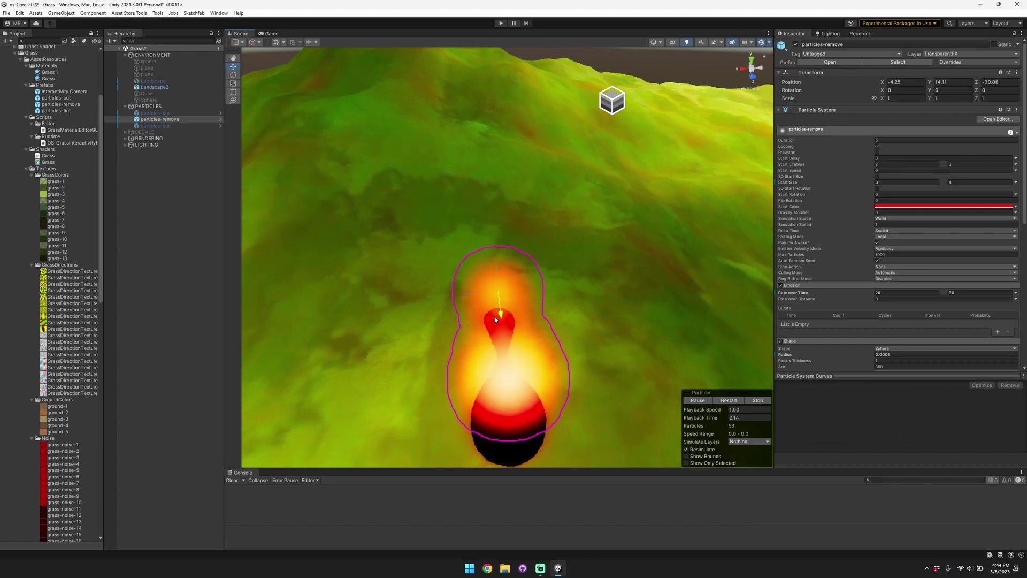
left_click(758, 400)
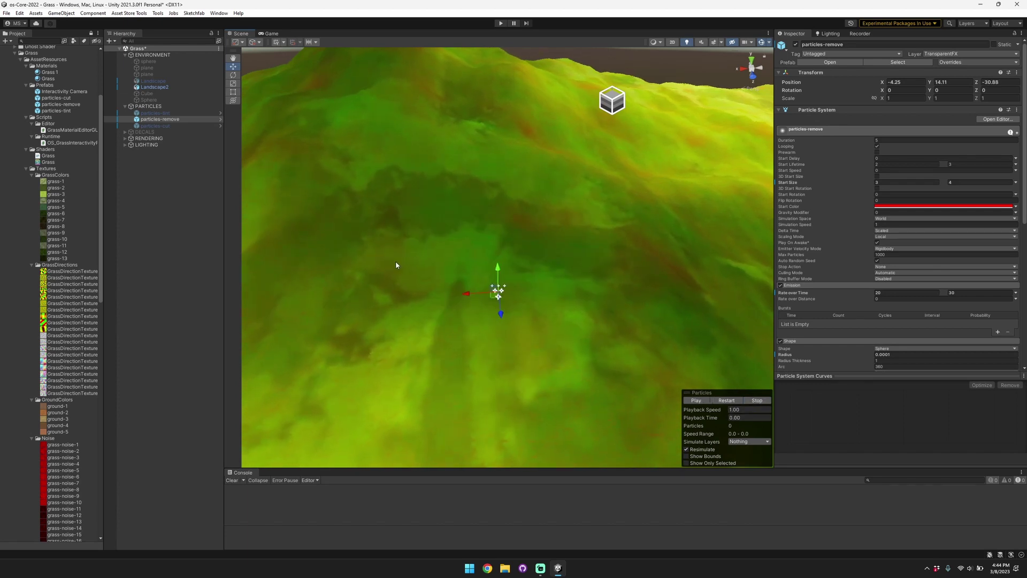
Step: Activate particles-cut and move its emitter to about X -3.54, Z -31.39
left_click(161, 127)
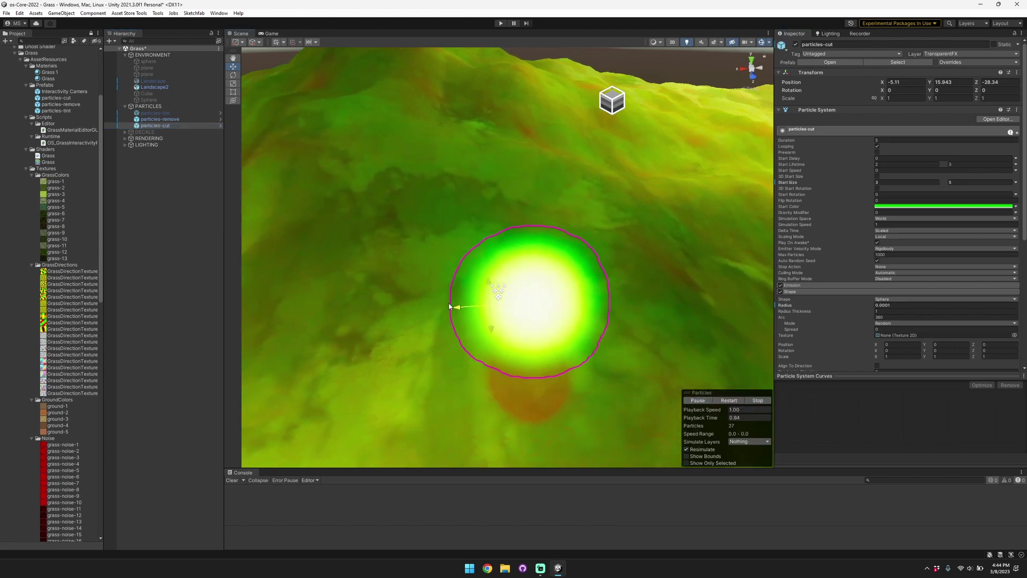
mouse_move(449, 306)
left_mouse_down()
mouse_move(422, 306)
mouse_move(714, 310)
mouse_move(449, 302)
mouse_move(480, 337)
mouse_move(478, 265)
left_mouse_up()
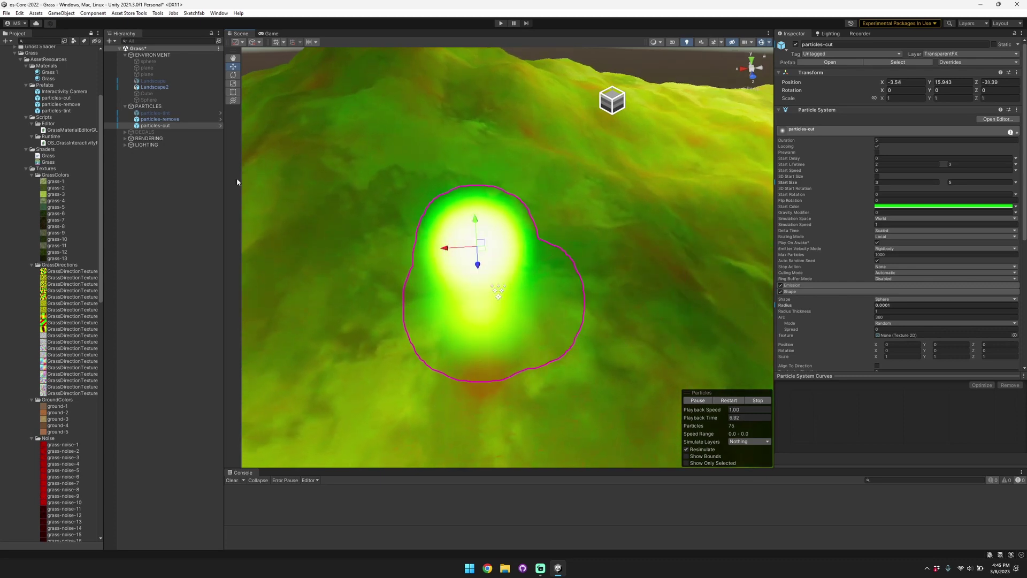
Step: Deactivate particles-cut and particles-remove, and activate and play particles-tint
left_click(796, 45)
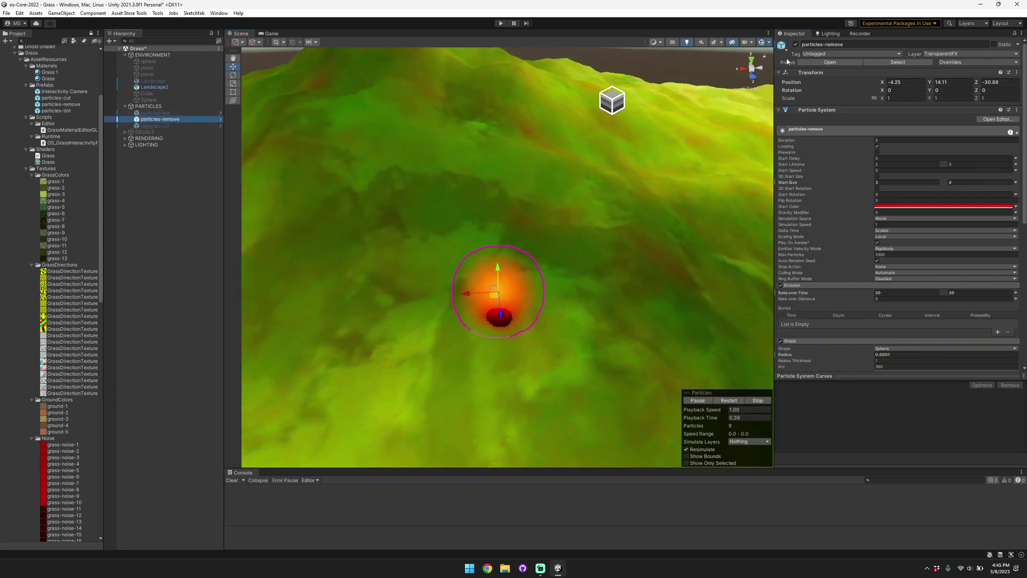
left_click(796, 44)
left_click(167, 114)
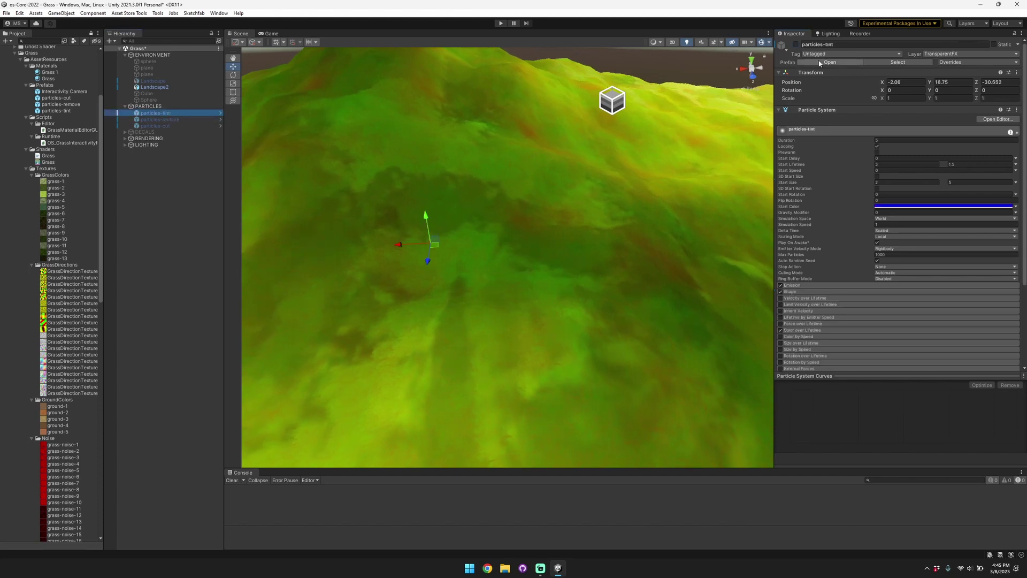
left_click(797, 44)
left_click(696, 400)
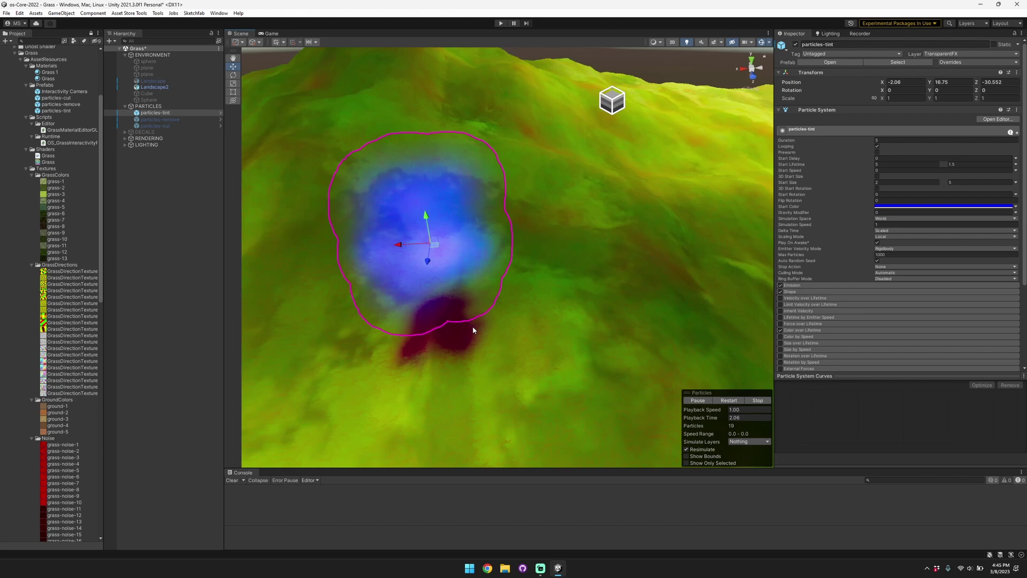
Step: Open the Grass 1 material of Landscape2 and review its grass properties, including the Interactivity settings
left_click(639, 333)
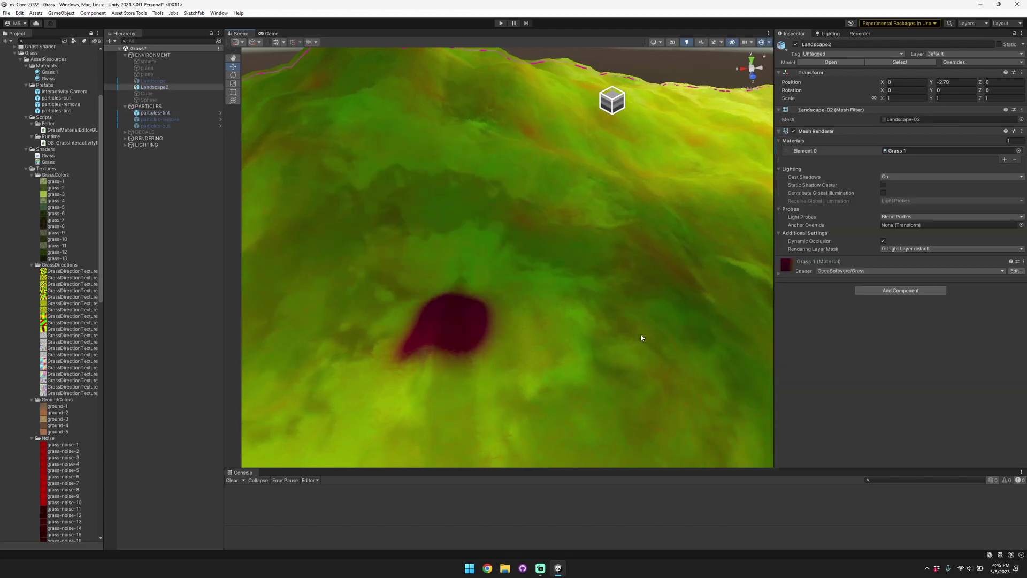
double_click(915, 149)
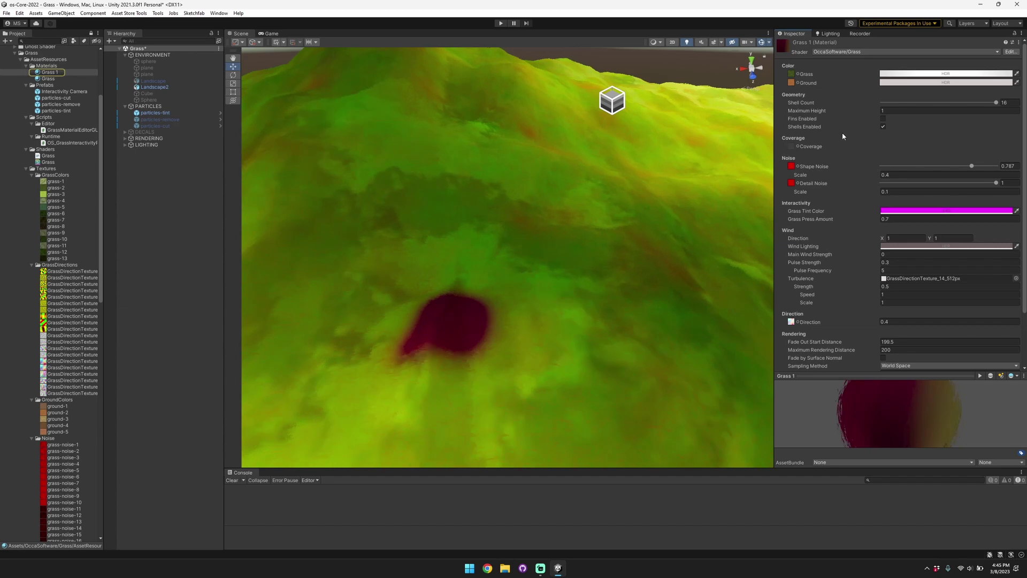
scroll(843, 133, "down", 3)
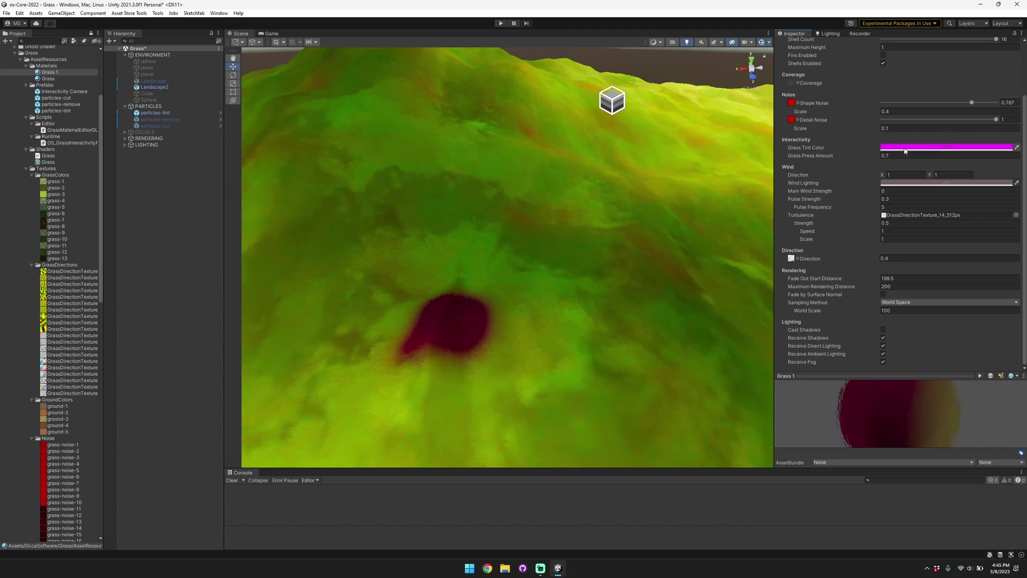
scroll(905, 149, "up", 3)
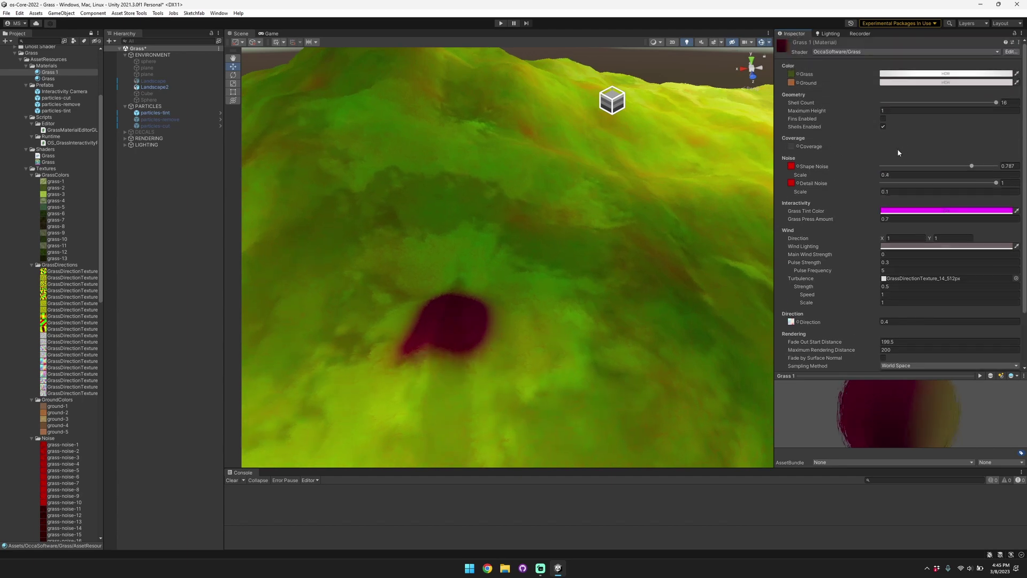
left_click(551, 177)
right_click_drag(557, 183, 553, 134)
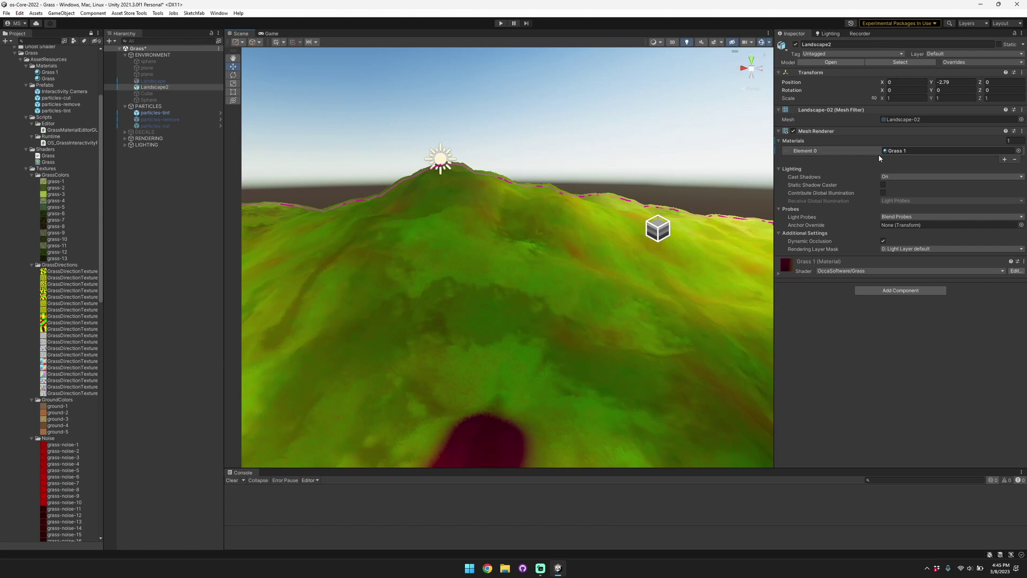
Step: Set the Grass Tint Color of the Grass 1 material to white with an HDR intensity of 3.5
double_click(923, 151)
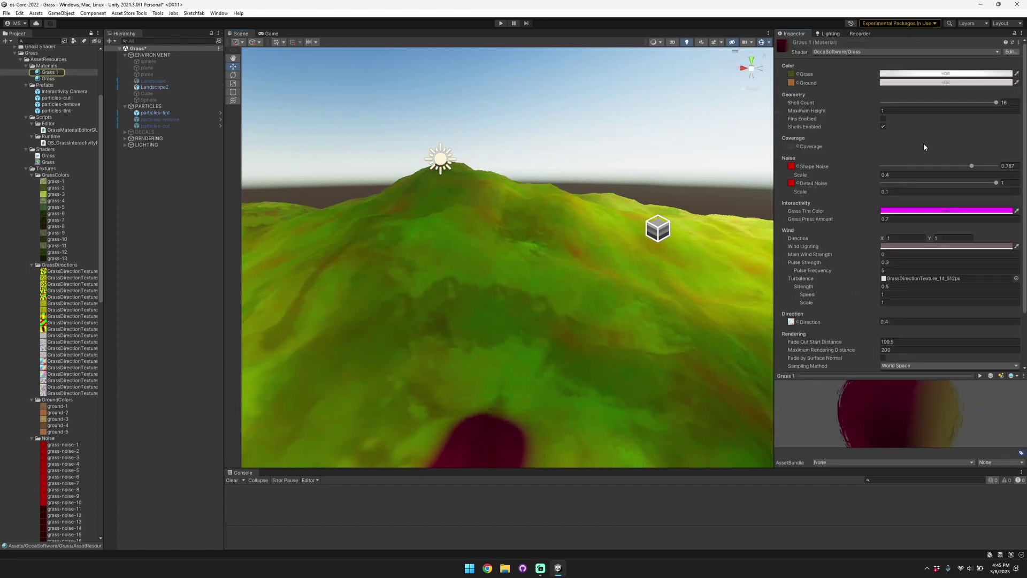
right_click_drag(566, 102, 571, 185)
left_click(943, 212)
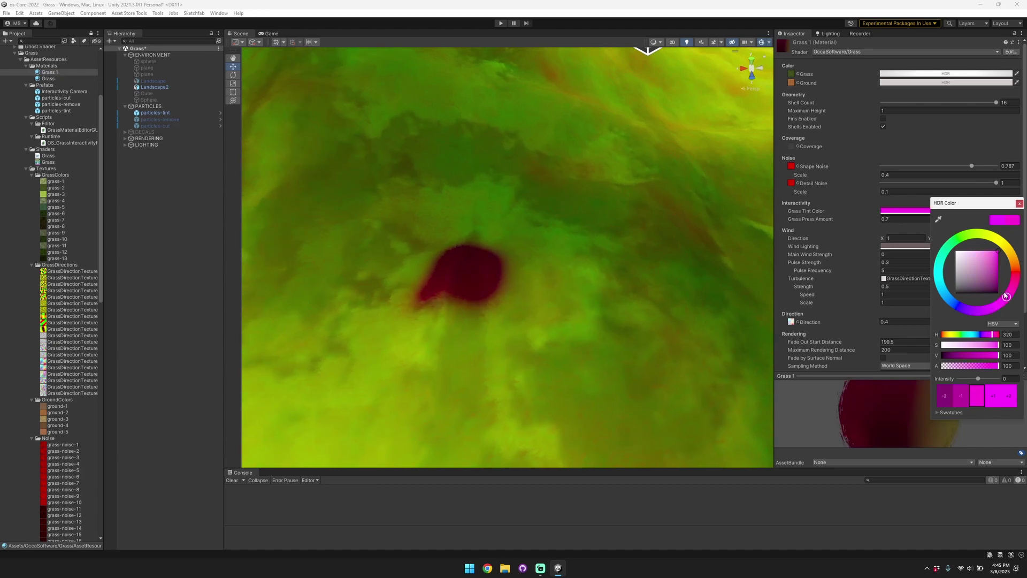
mouse_move(993, 307)
left_mouse_down()
mouse_move(1013, 266)
mouse_move(992, 250)
mouse_move(941, 279)
mouse_move(916, 239)
left_mouse_up()
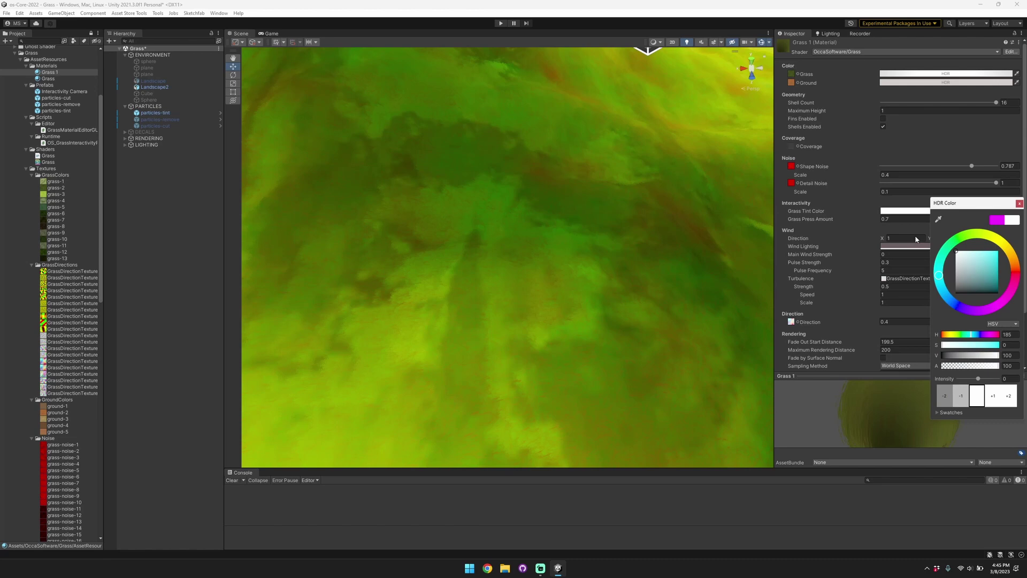
left_click_drag(981, 381, 987, 380)
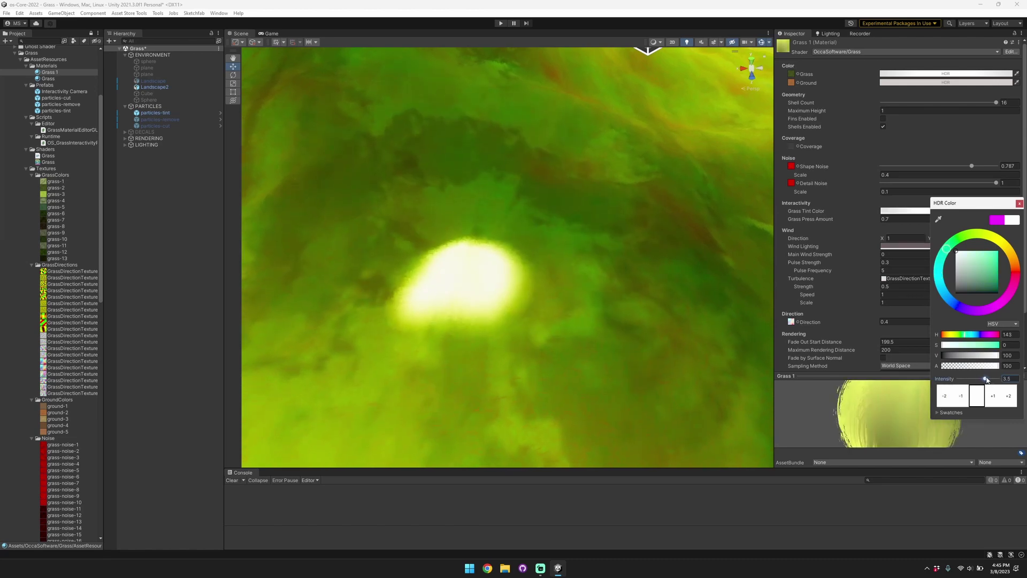
Step: Try black as the Grass Tint Color and change it to a muted green
mouse_move(957, 245)
left_mouse_down()
mouse_move(940, 274)
mouse_move(958, 307)
mouse_move(1002, 300)
mouse_move(1019, 245)
mouse_move(995, 236)
mouse_move(936, 274)
mouse_move(996, 305)
mouse_move(969, 310)
left_mouse_up()
left_click_drag(984, 261, 942, 312)
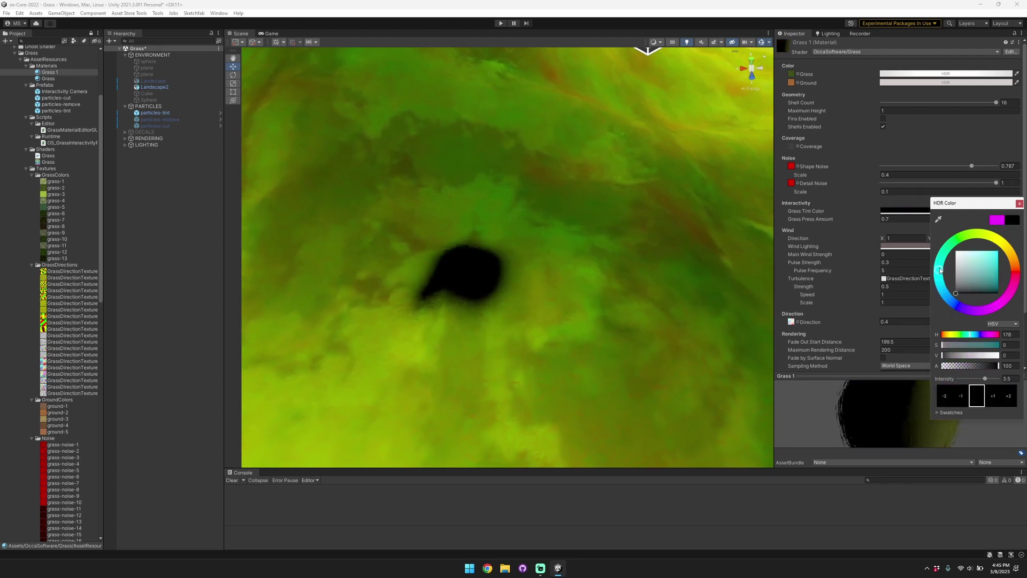
mouse_move(964, 276)
left_mouse_down()
mouse_move(986, 283)
mouse_move(978, 292)
left_mouse_up()
right_click_drag(628, 231, 690, 195)
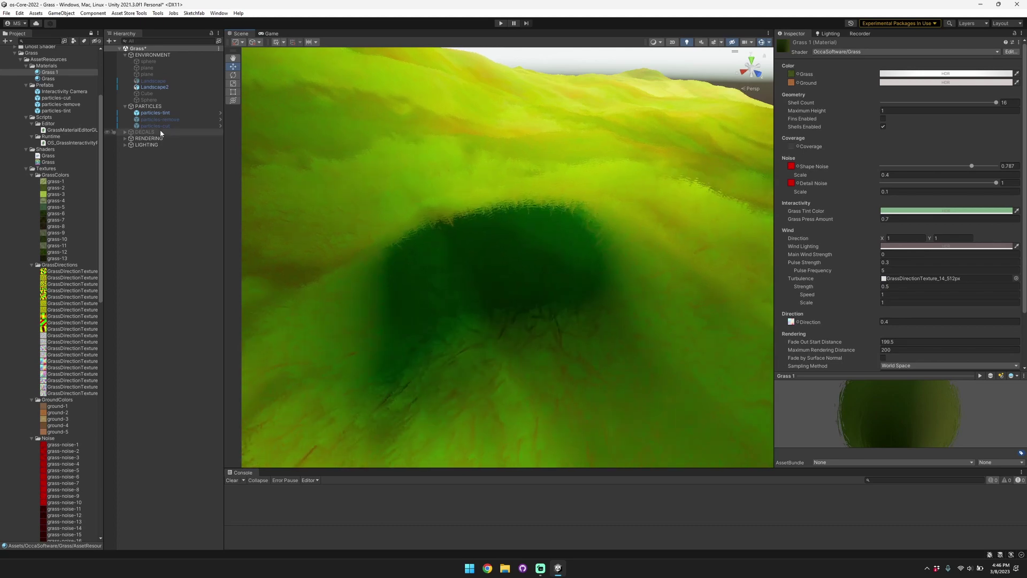
Step: Inspect the green tint patch on Landscape2 from farther away and reopen the Grass 1 material
left_click(162, 115)
right_click_drag(501, 134, 495, 143)
key("s")
left_click(595, 333)
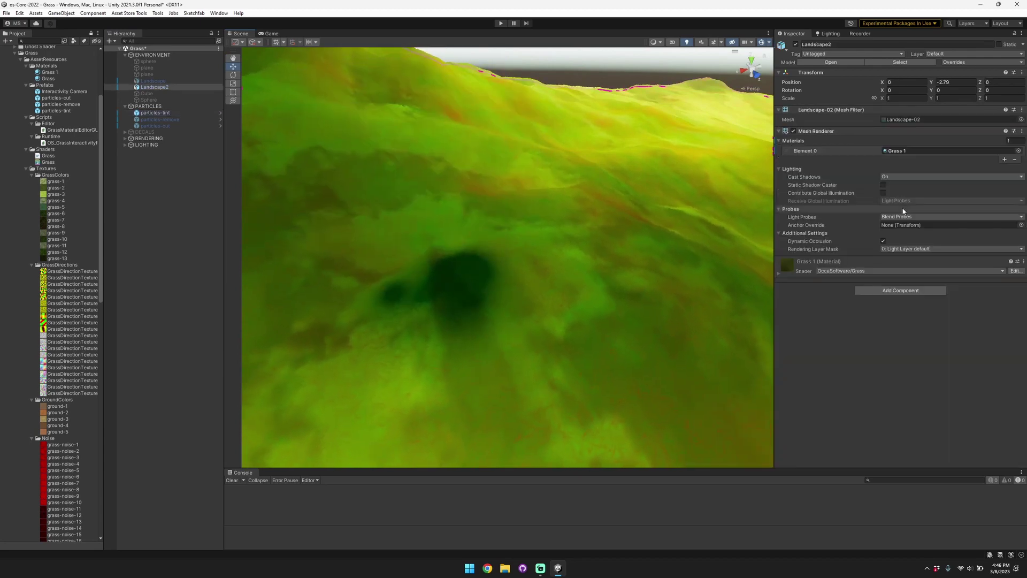
double_click(915, 150)
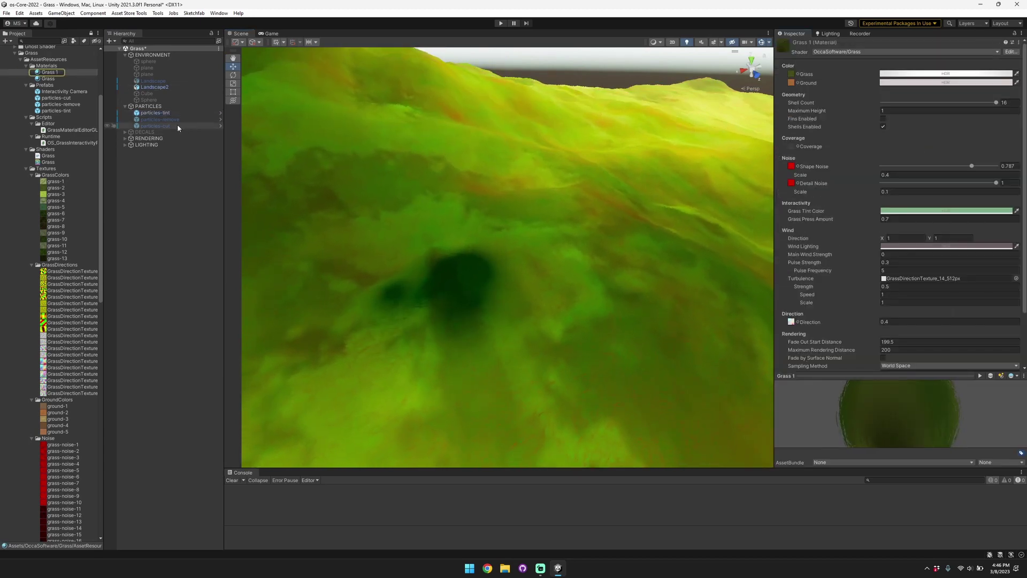
Step: Deactivate particles-tint and activate particles-cut to show the cut area up close
left_click(177, 113)
left_click(796, 44)
right_click_drag(560, 119, 555, 114)
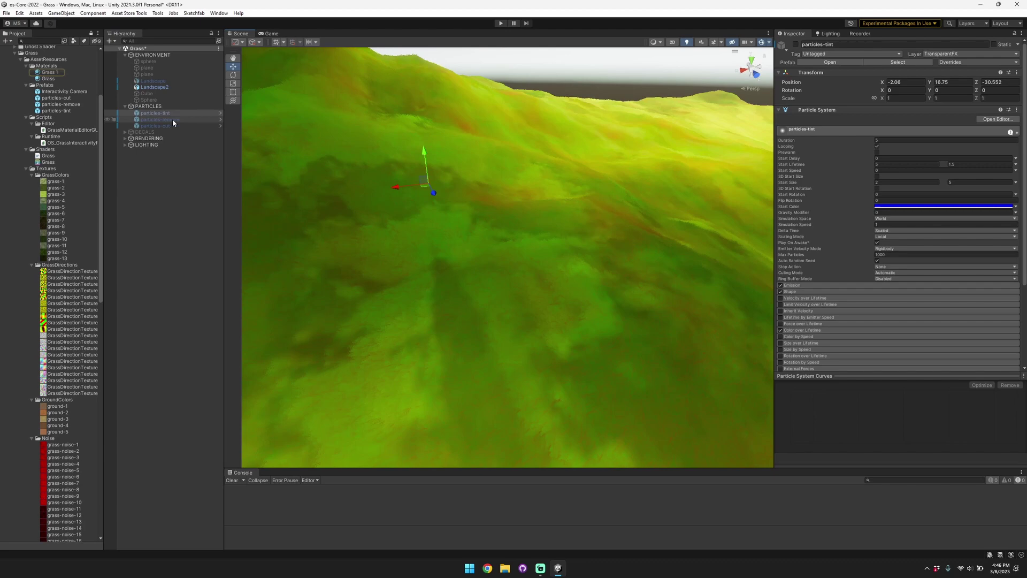
left_click(173, 125)
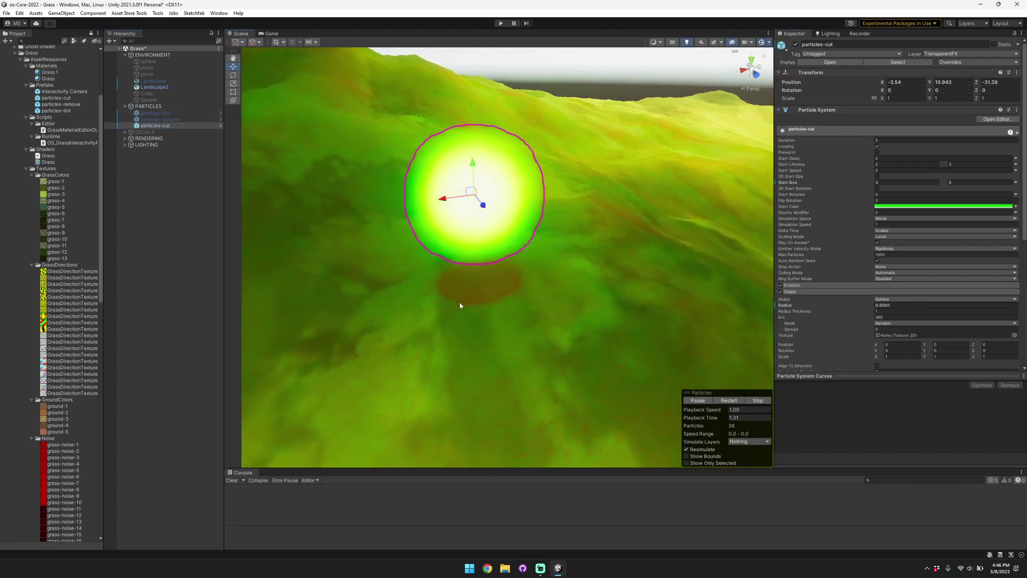
key("w")
right_click_drag(507, 294, 610, 315)
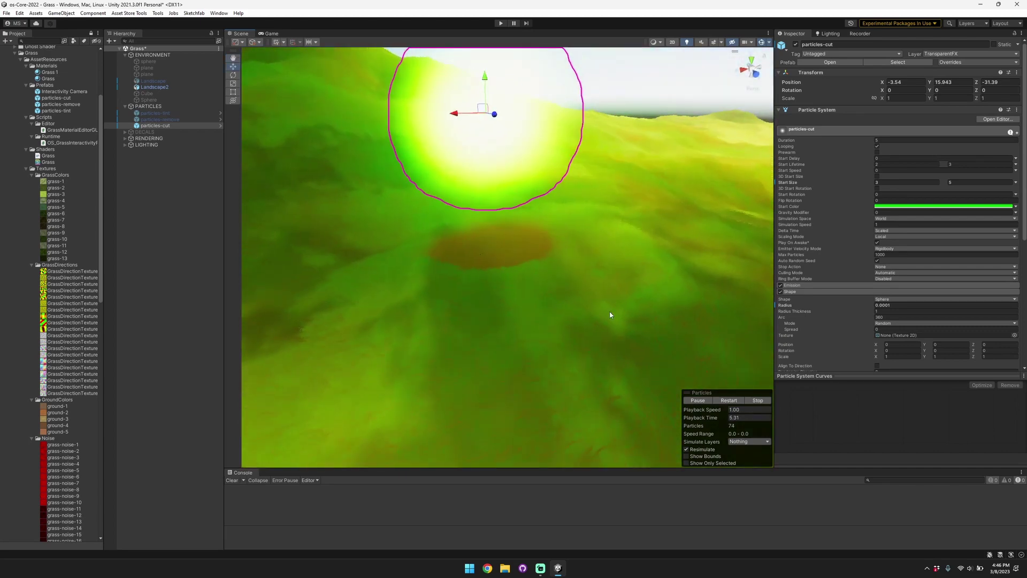
Step: Set the Grass Press Amount of the landscape's Grass 1 material to 1
left_click(611, 314)
double_click(931, 152)
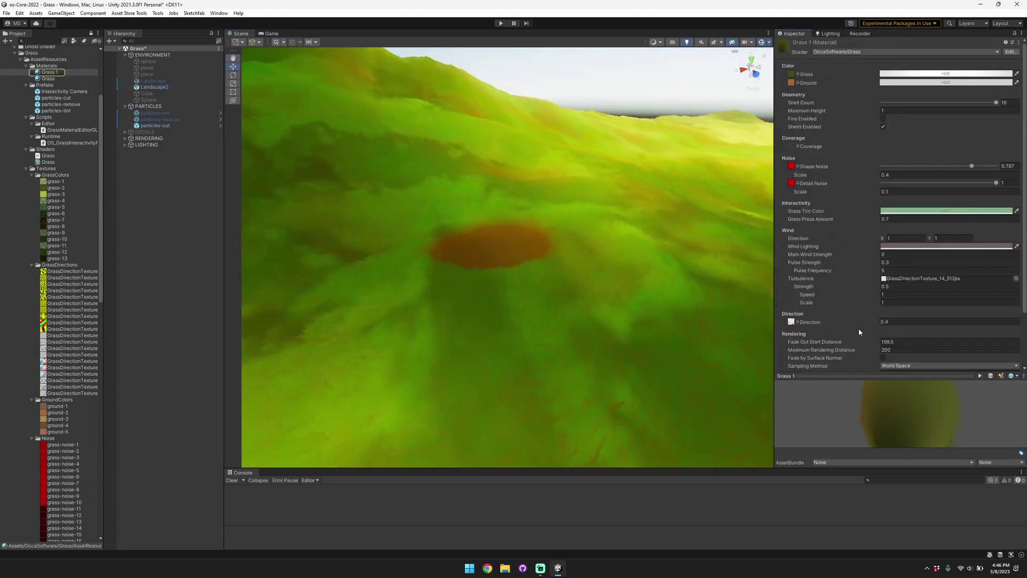
scroll(851, 294, "down", 2)
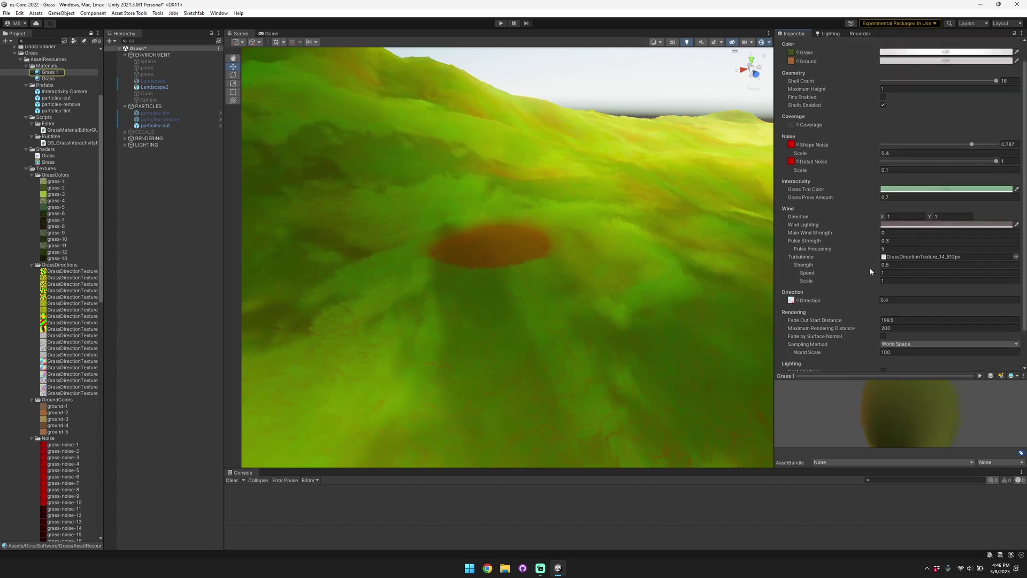
left_click_drag(810, 200, 815, 200)
key("Return")
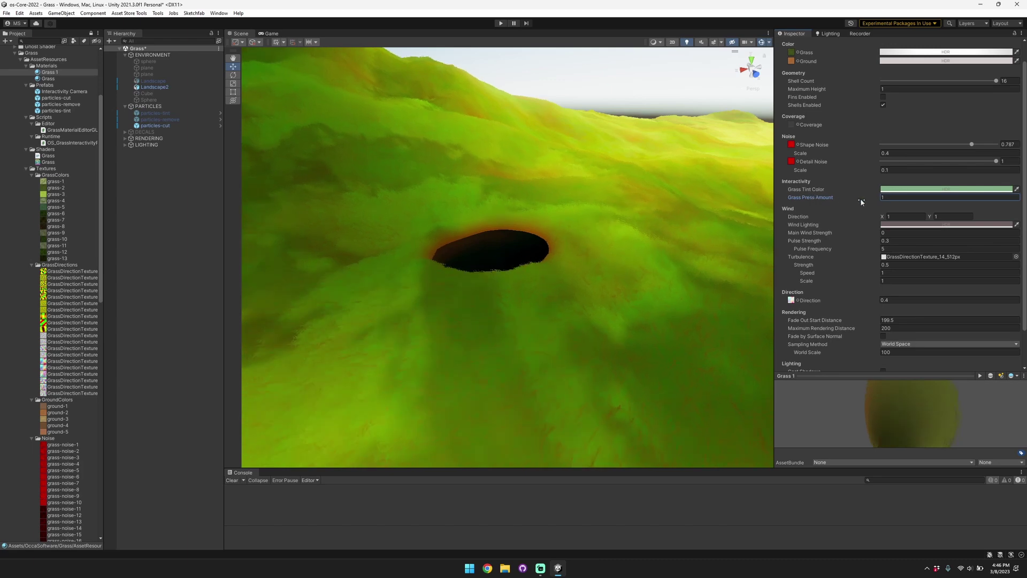
Step: Set the Grass Press Amount of the Grass 1 material to 0.5 while viewing the cut area up close
scroll(598, 203, "up", 6)
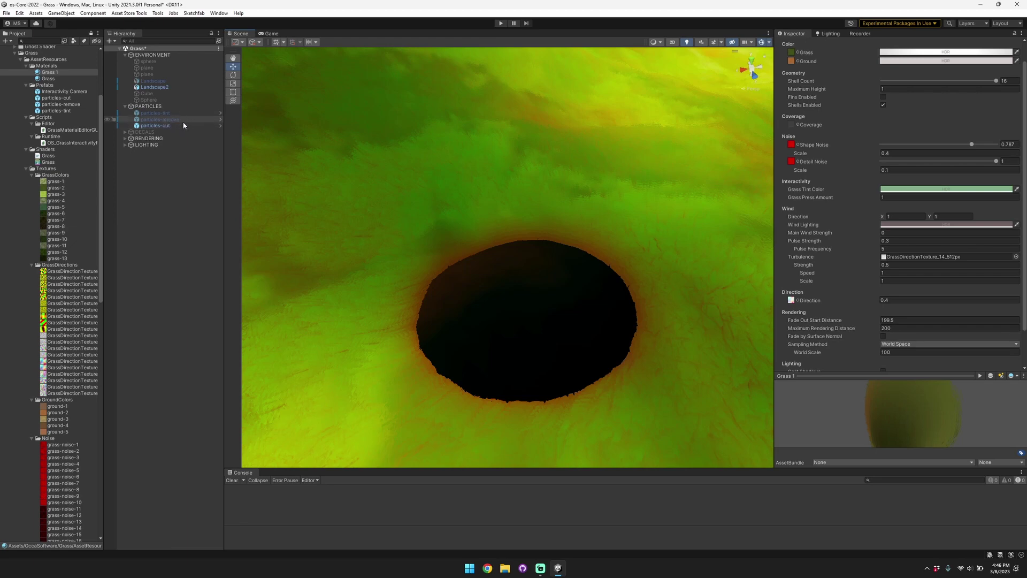
left_click(885, 197)
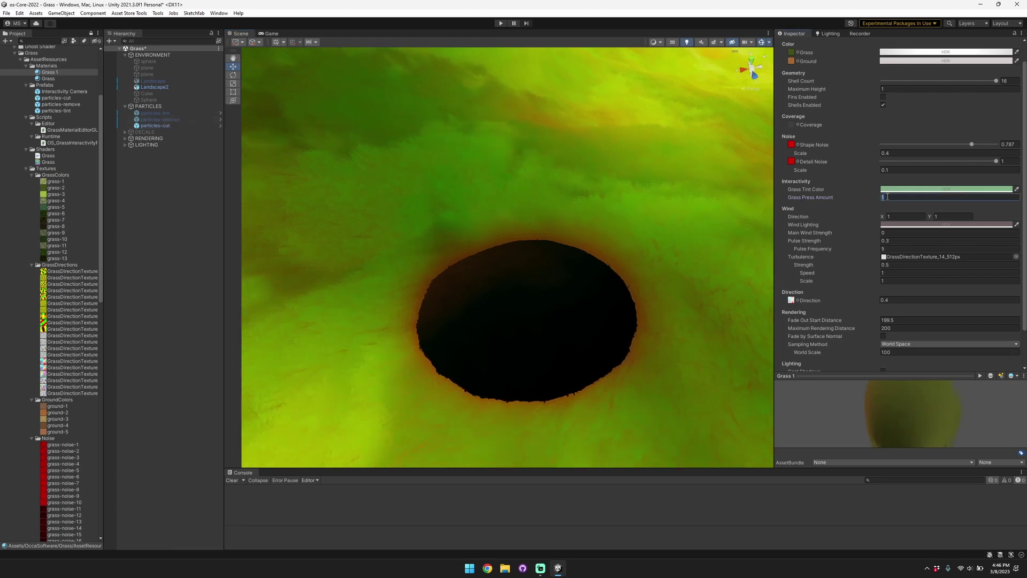
type("3")
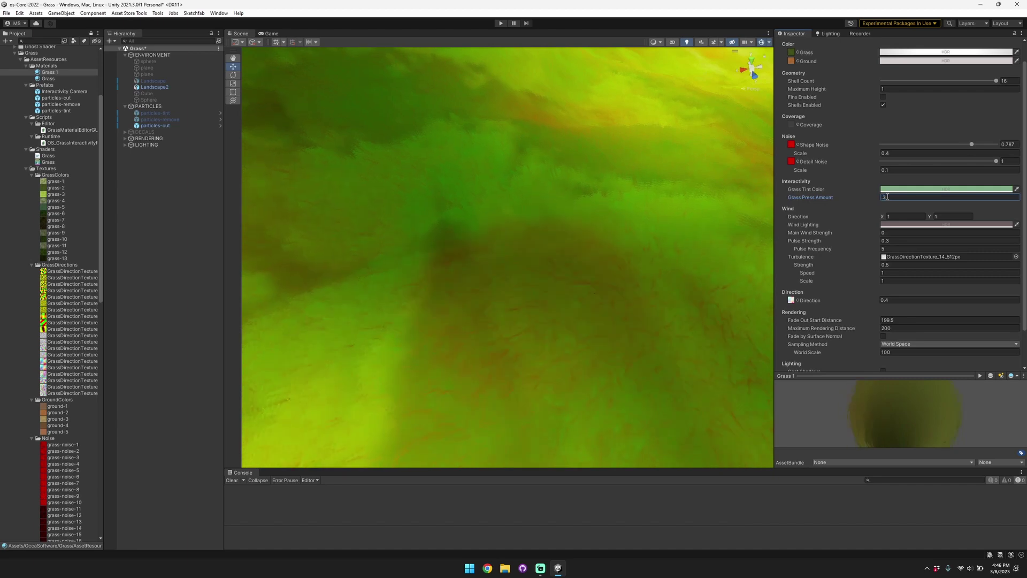
key("BackSpace")
type("5")
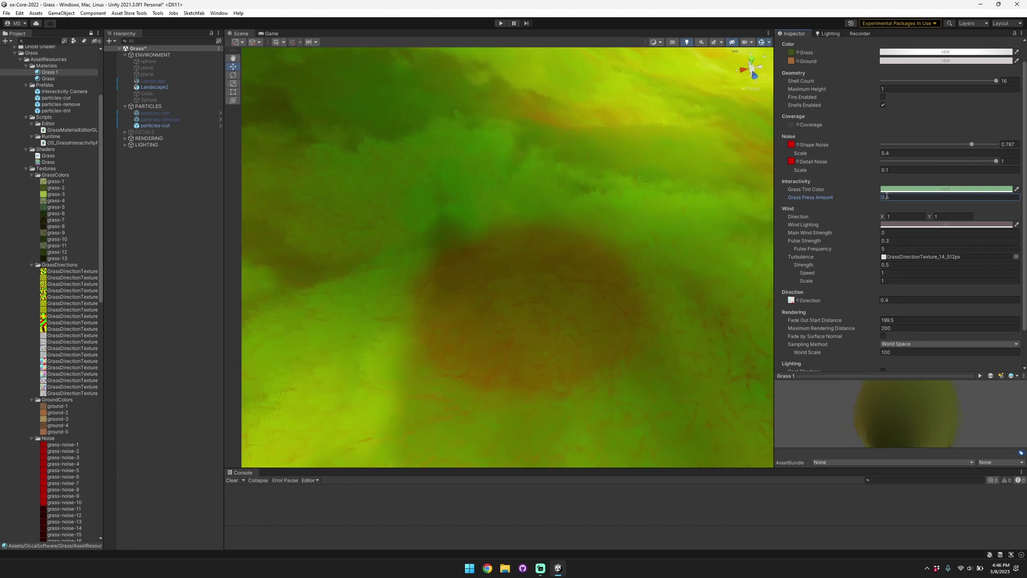
Step: Deactivate particles-cut and collapse the main module of its Particle System
right_click_drag(599, 236, 554, 201)
left_click(193, 125)
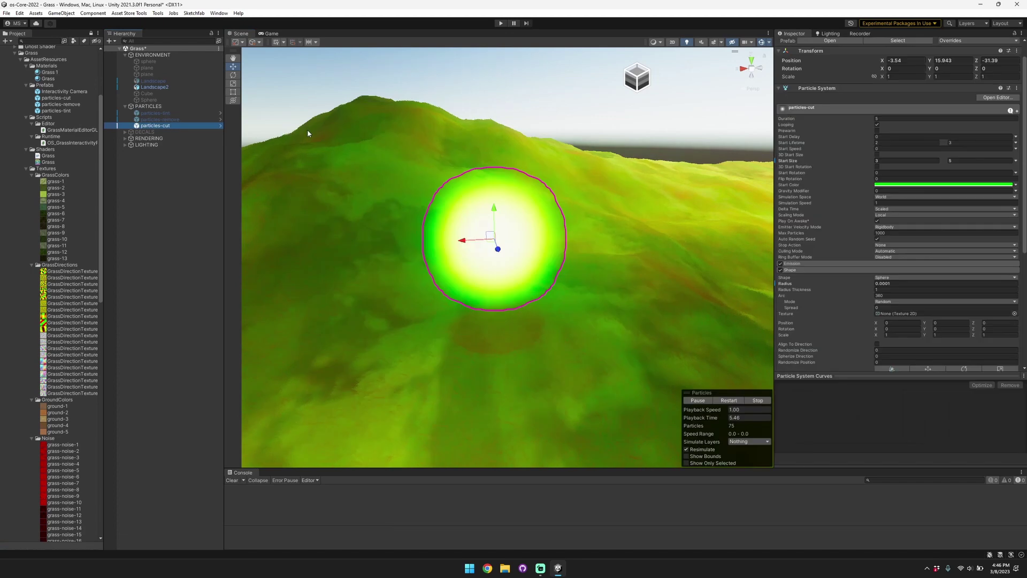
scroll(798, 70, "up", 2)
left_click(796, 44)
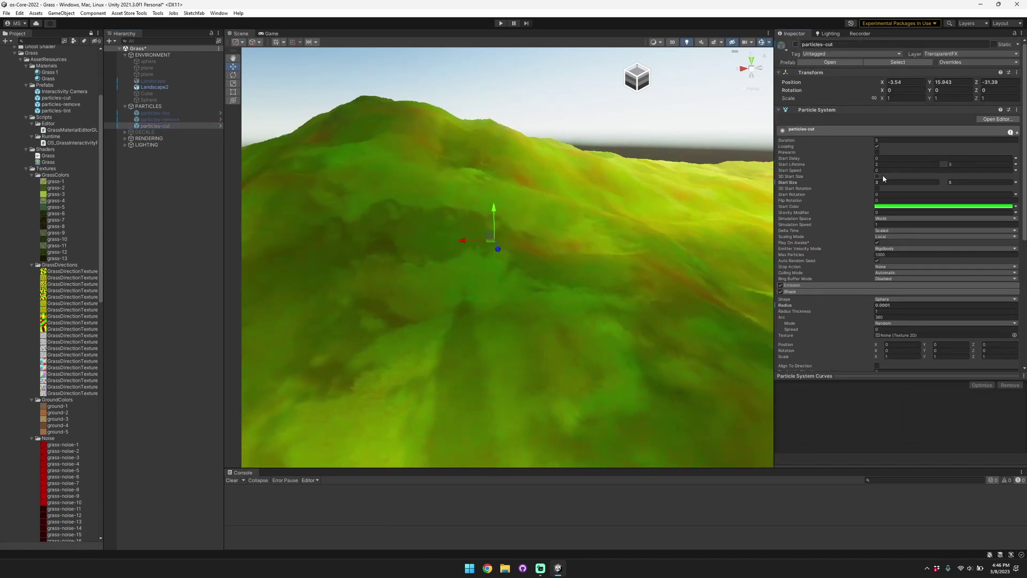
left_click(818, 131)
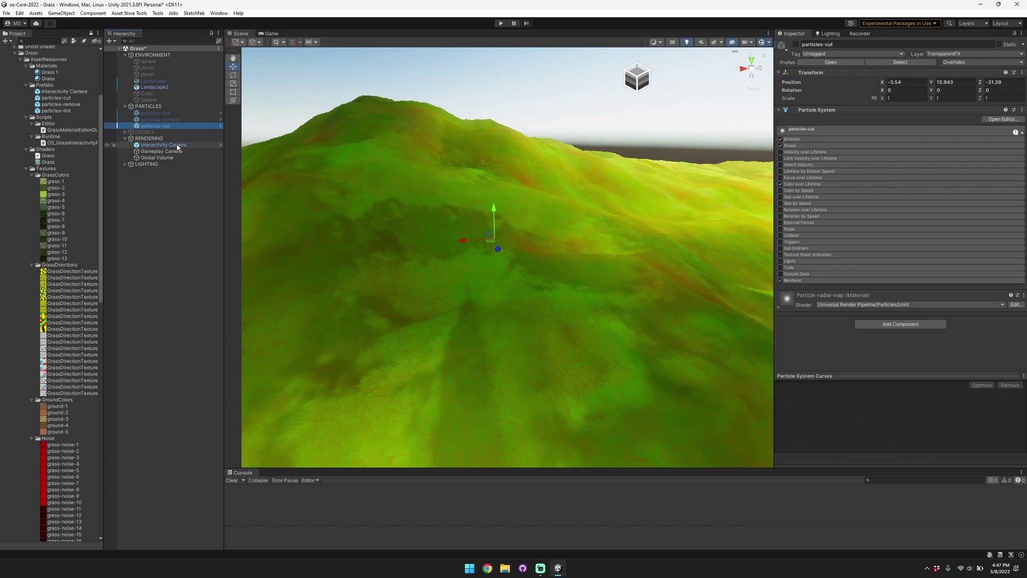
Step: Set the Interactivity Camera's orthographic Size to 12.07 and its Far clipping plane to 50
left_click(178, 146)
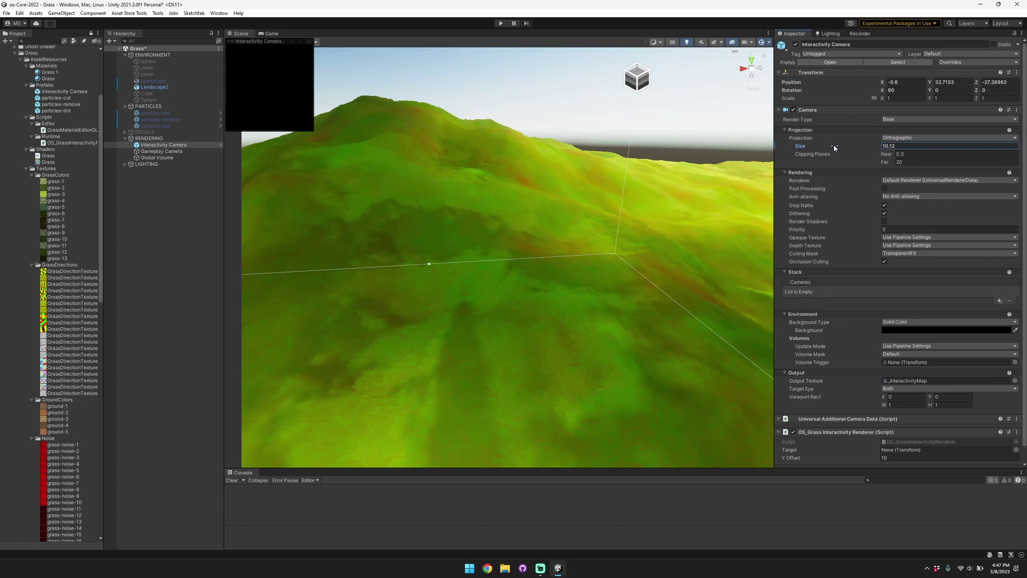
left_click_drag(834, 148, 856, 151)
left_click(921, 162)
type("50")
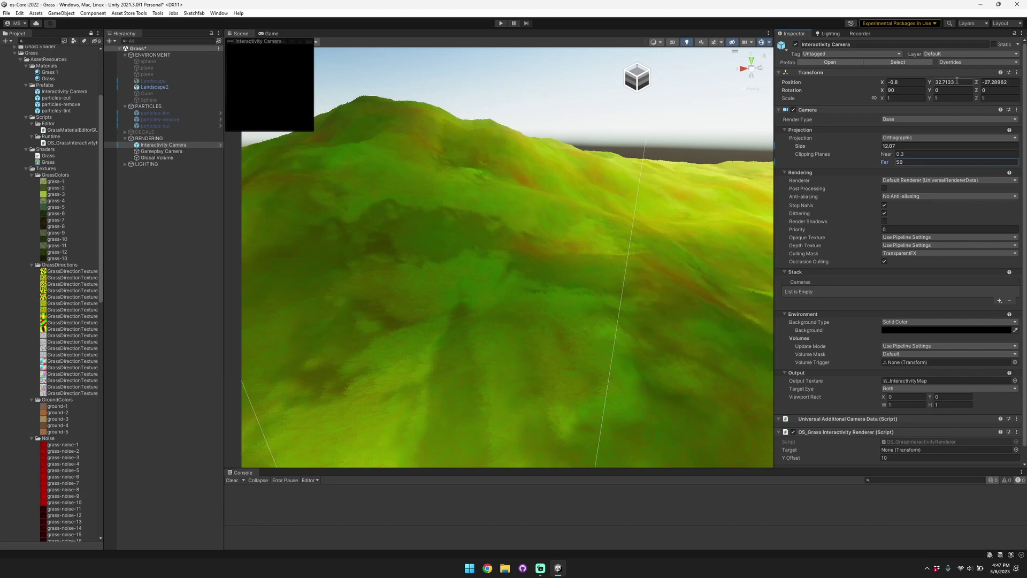
right_click_drag(560, 134, 563, 191)
key("s")
key("d")
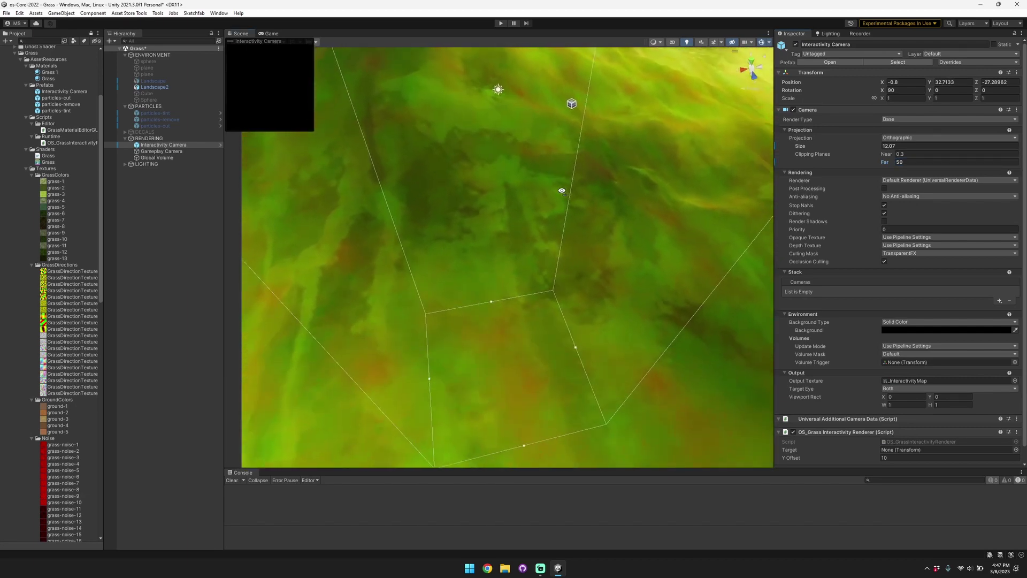
Step: Activate particles-tint, frame it in the scene and move it across the grass inside the Interactivity Camera's area
left_click(155, 112)
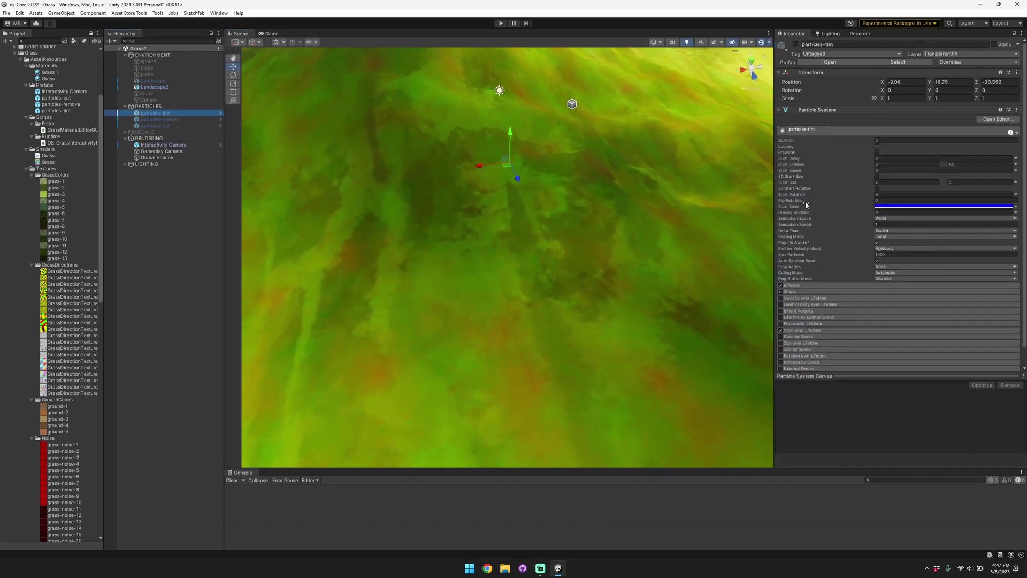
key("f")
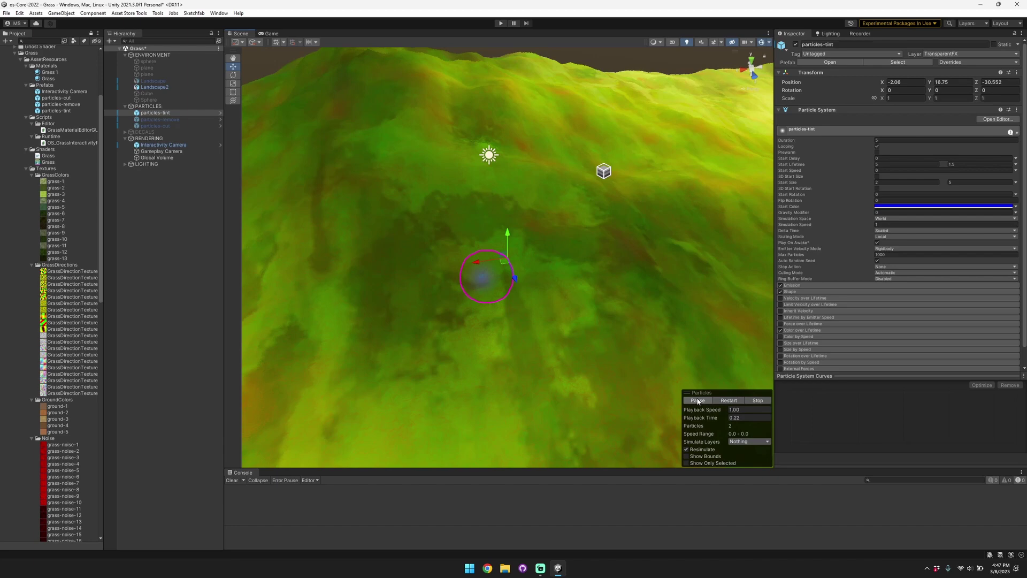
left_click_drag(482, 263, 536, 259)
Step: Compare the Culling Mask layers of the Interactivity Camera and the Gameplay Camera with the layer assigned to particles-tint
left_click(176, 145)
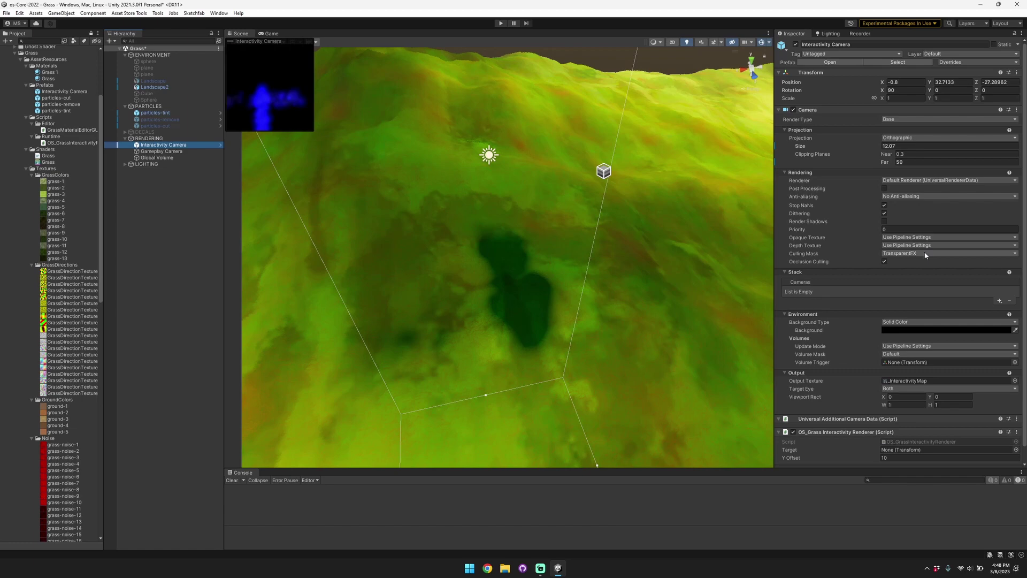
left_click(816, 256)
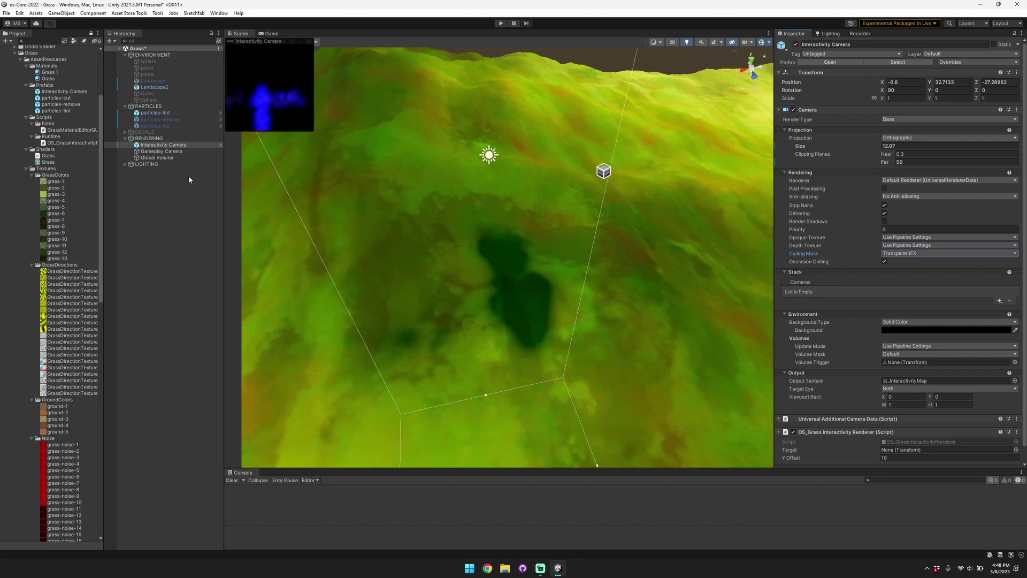
left_click(156, 113)
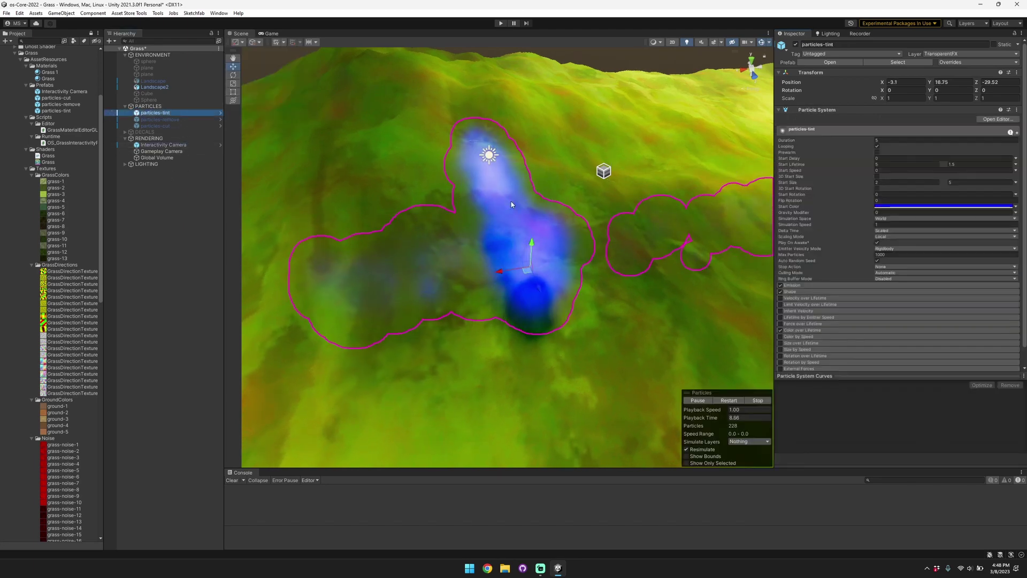
left_click(166, 152)
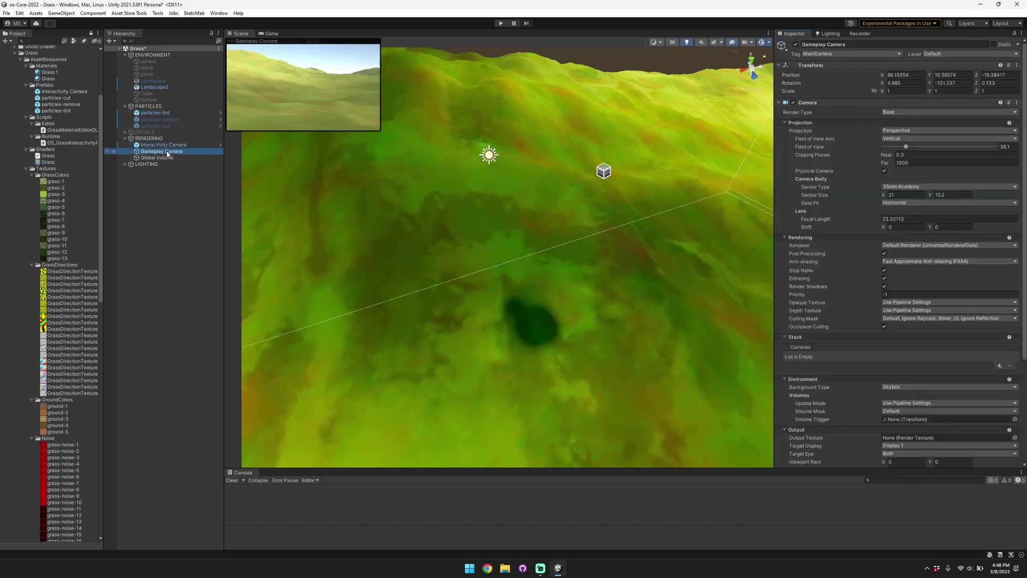
left_click(948, 319)
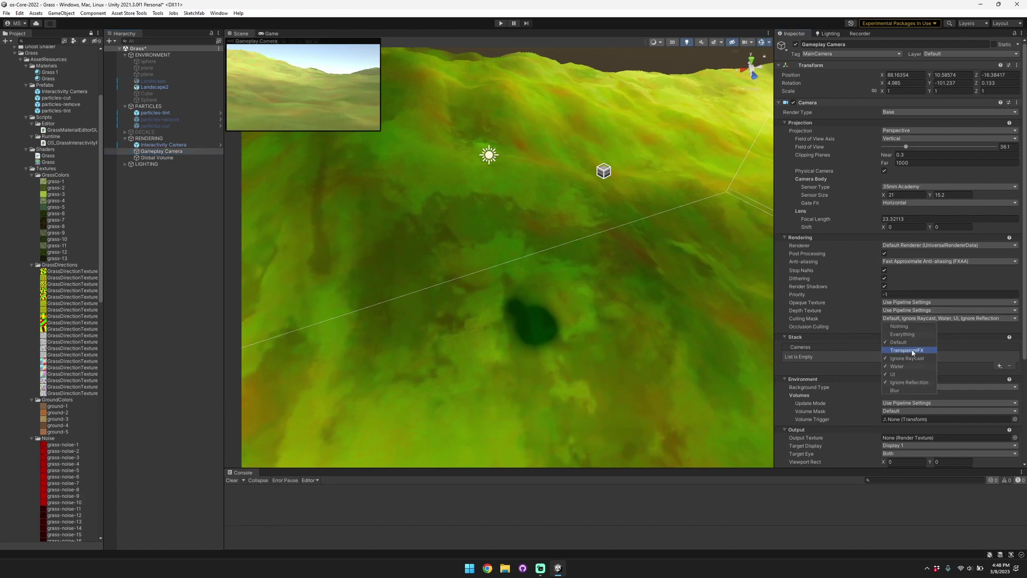
left_click(813, 323)
left_click(551, 303)
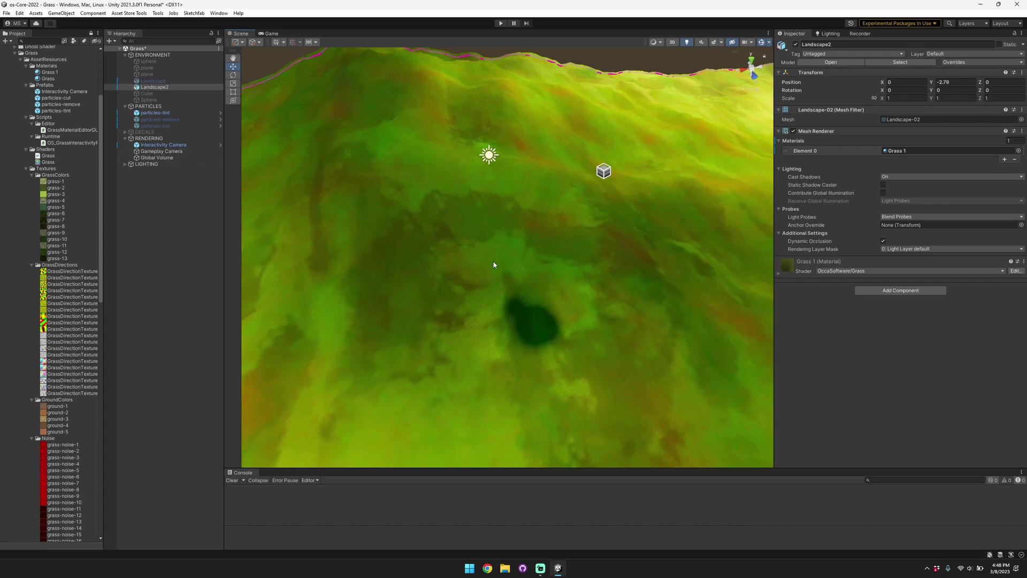
Step: Try pure red (FF0000) and pure green (00FF00) as the Interactivity Camera's Background color, stepping back and forth between the two
left_click(163, 144)
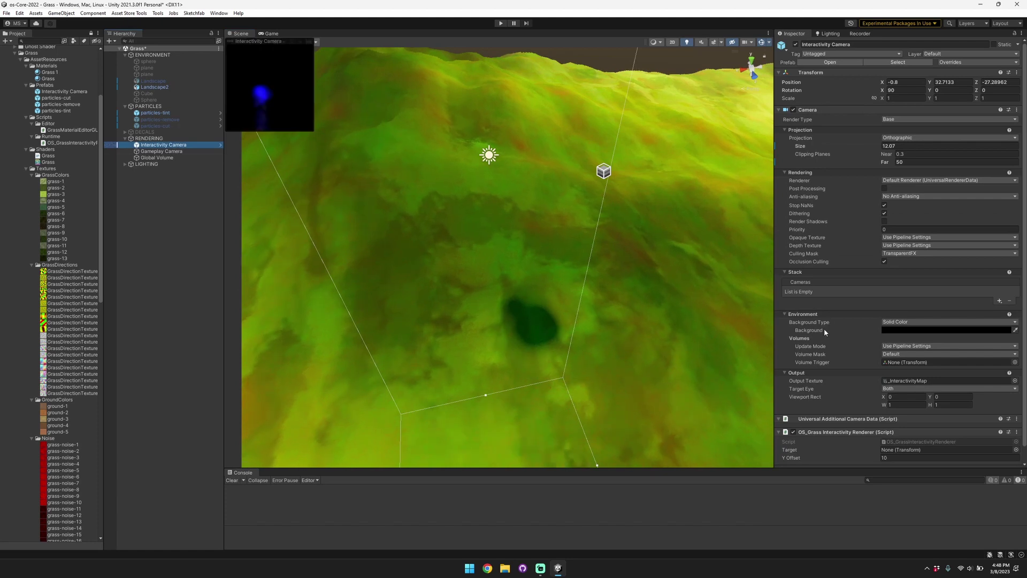
scroll(824, 332, "down", 1)
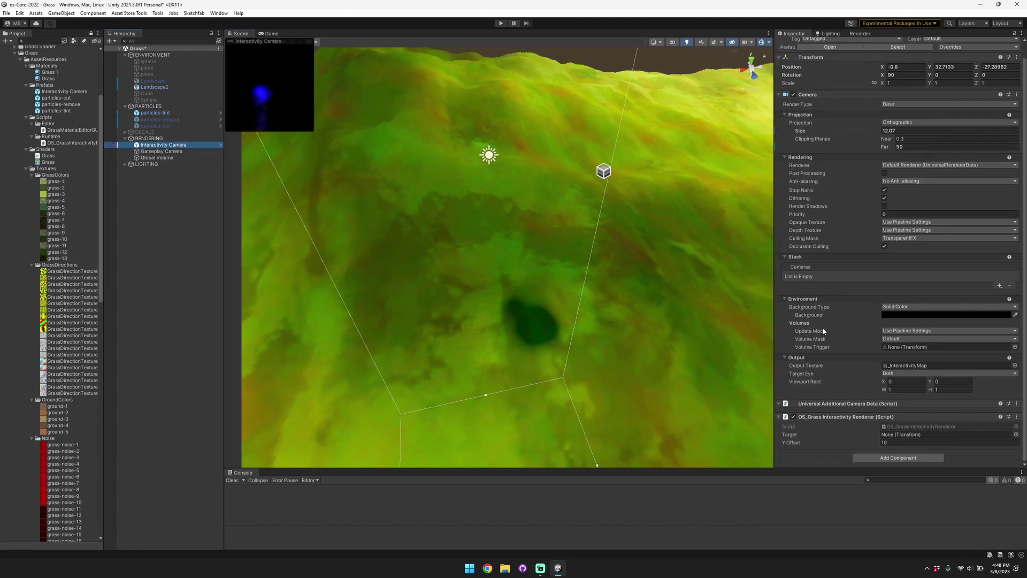
left_click(910, 316)
left_click_drag(957, 364, 988, 356)
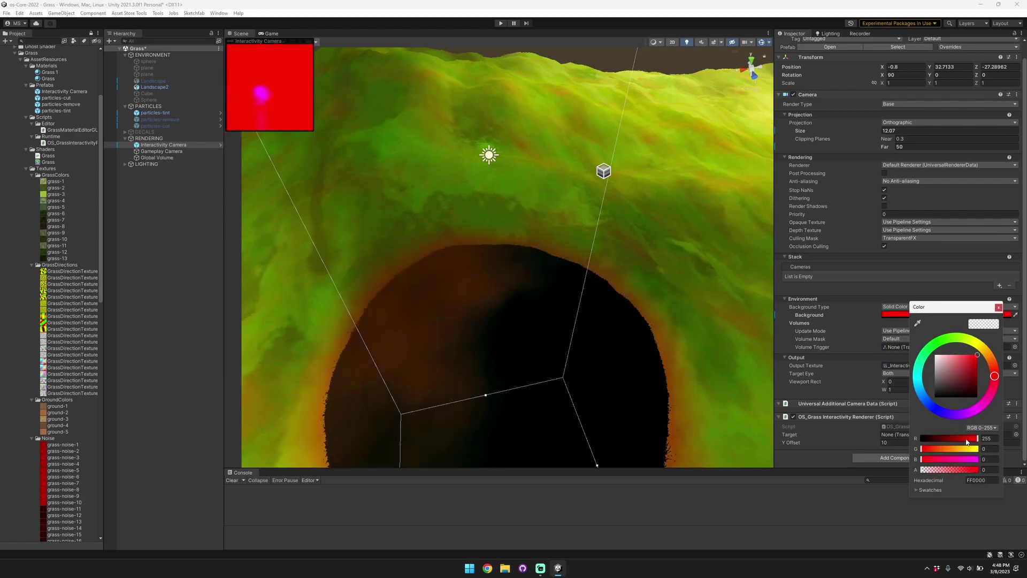
mouse_move(975, 438)
left_mouse_down()
mouse_move(918, 440)
mouse_move(990, 447)
left_mouse_up()
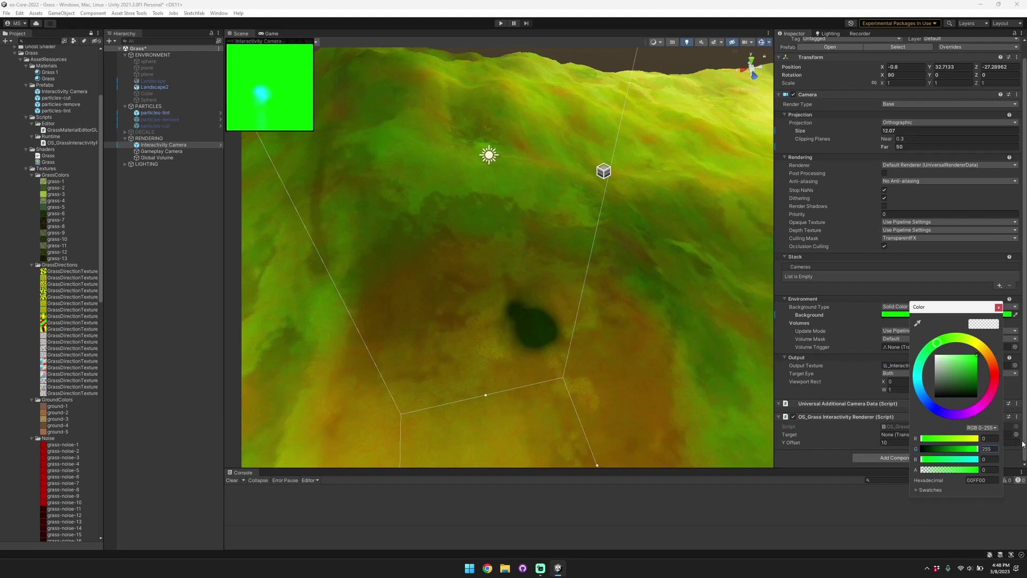
left_click_drag(965, 441, 853, 433)
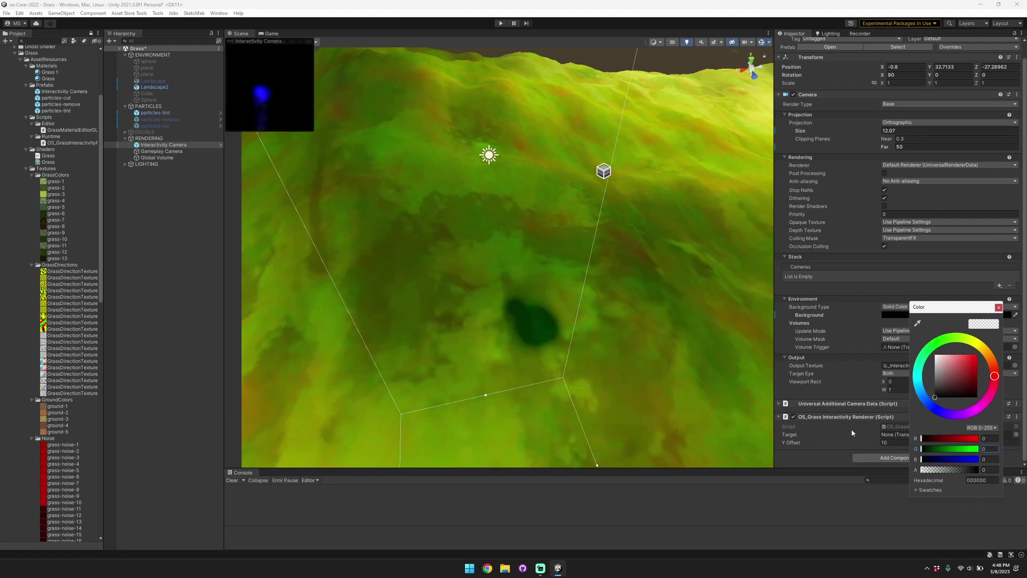
key("ctrl+z")
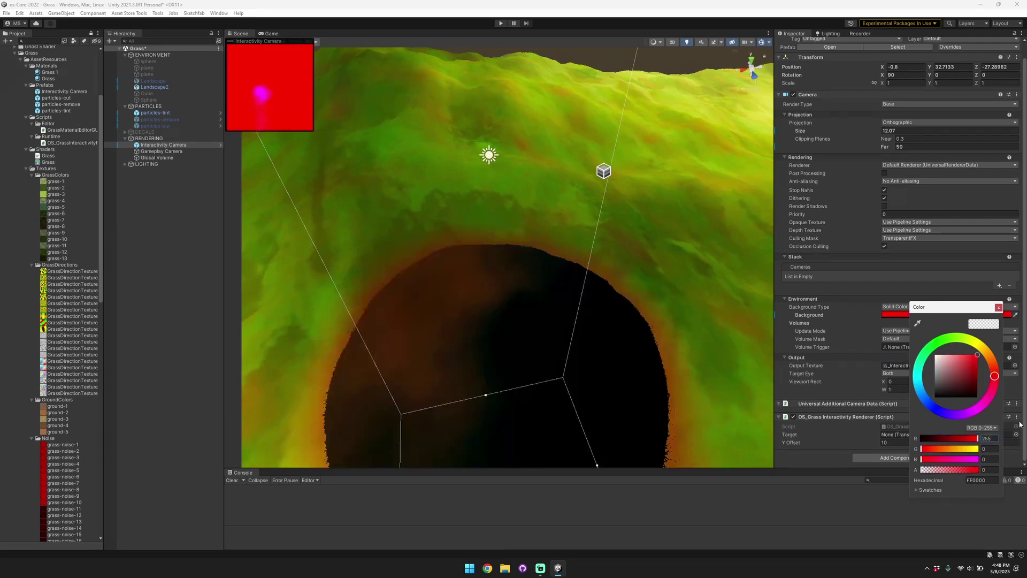
key("ctrl+y")
key("ctrl+y")
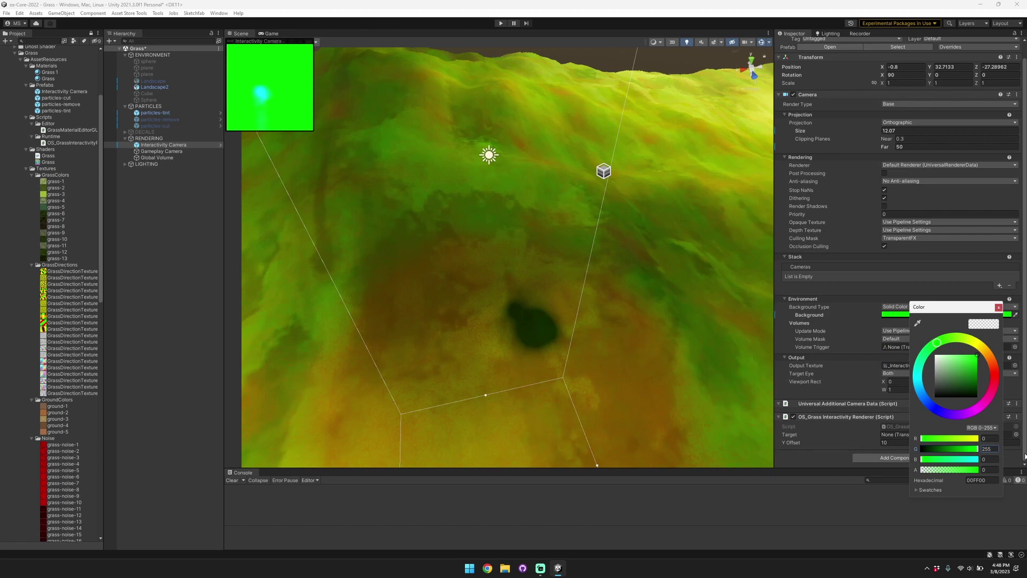
Step: Return the Interactivity Camera's Background color to black (000000) and revert its prefab override
left_click_drag(957, 452, 872, 457)
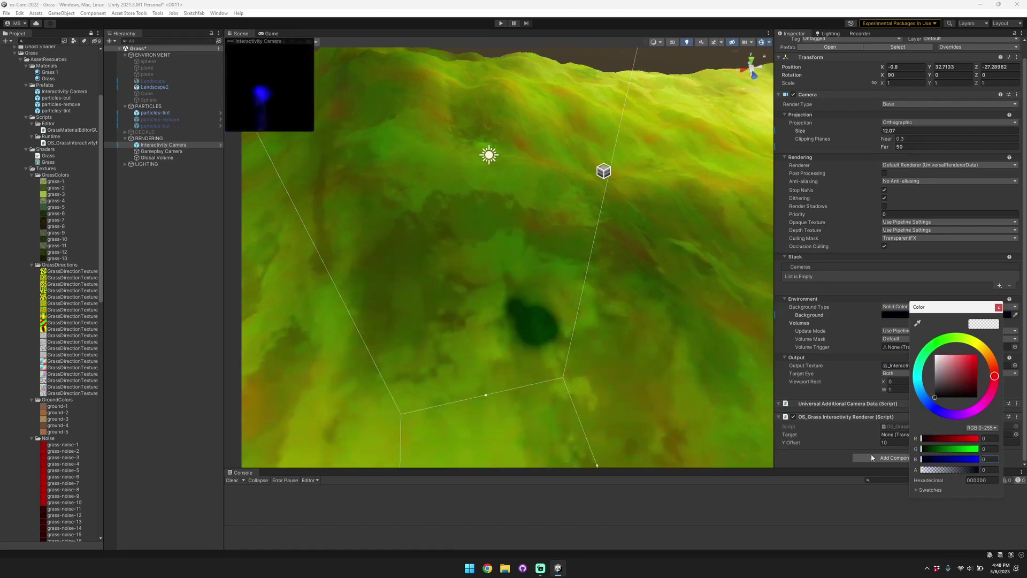
left_click(998, 308)
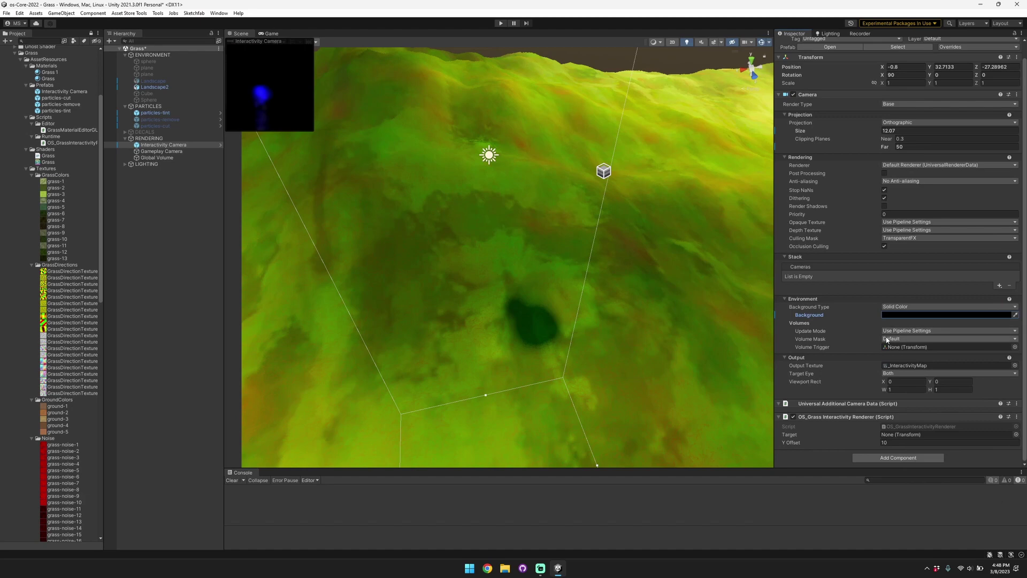
right_click(812, 314)
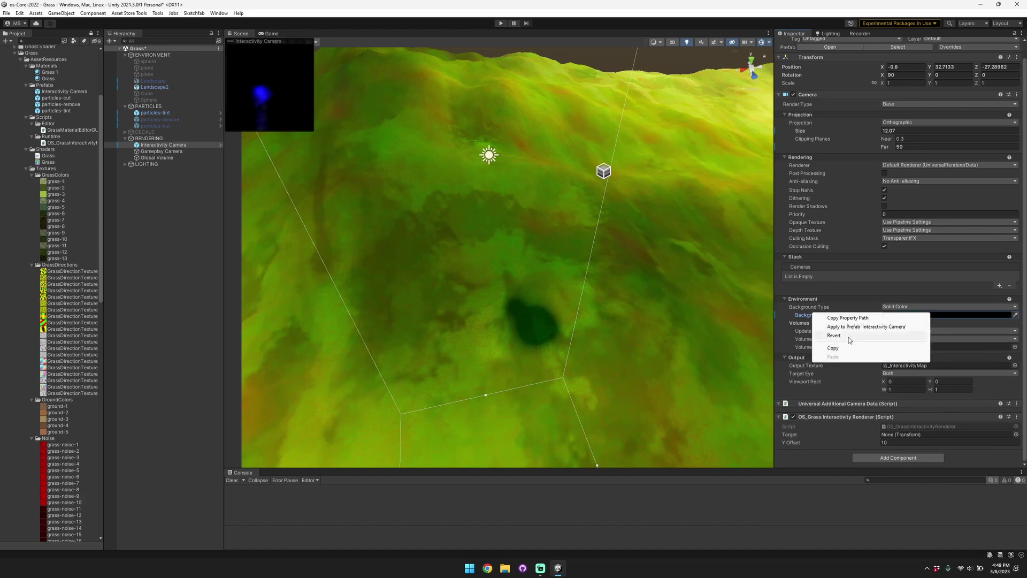
left_click(847, 336)
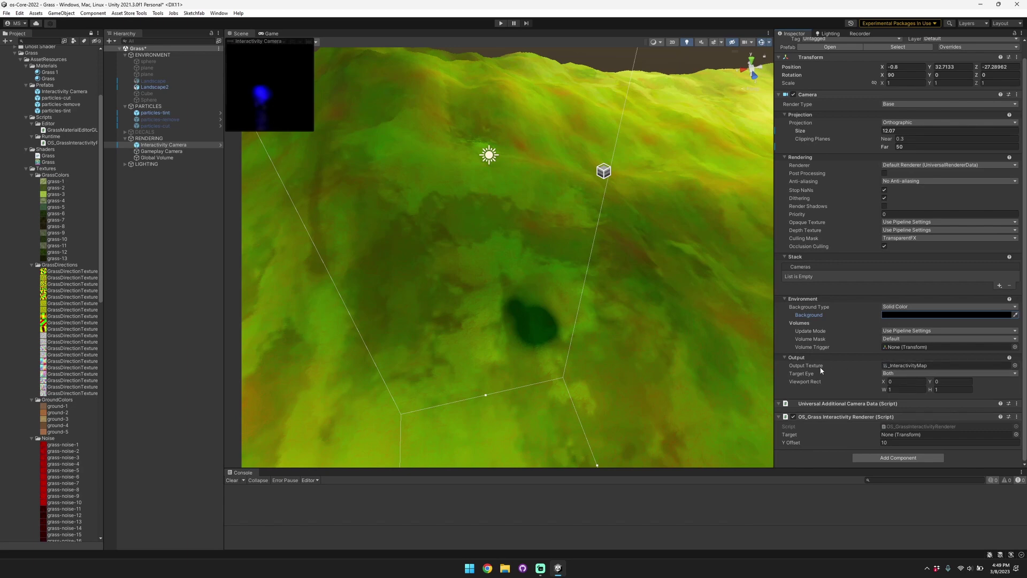
Step: Check the camera's Output Texture and open the OS_GrassInteractivityRenderer script in Visual Studio for a look before returning to Unity
left_click(946, 367)
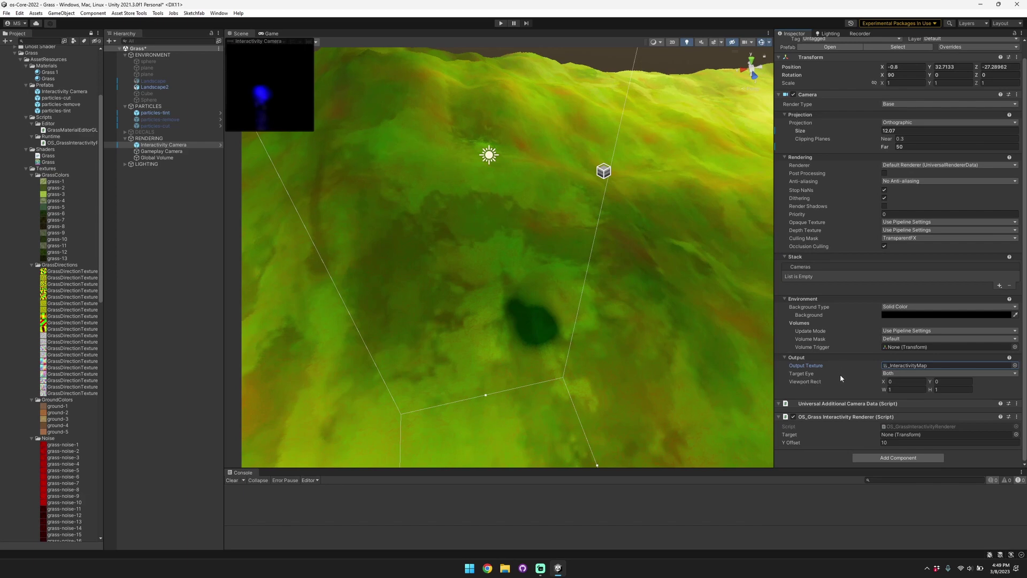
double_click(932, 429)
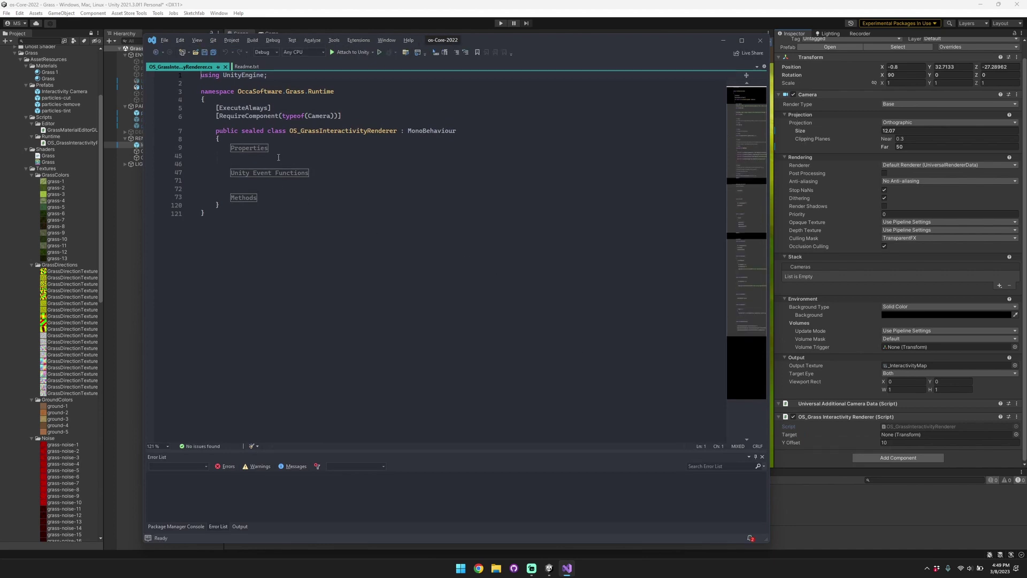
key("alt+Tab")
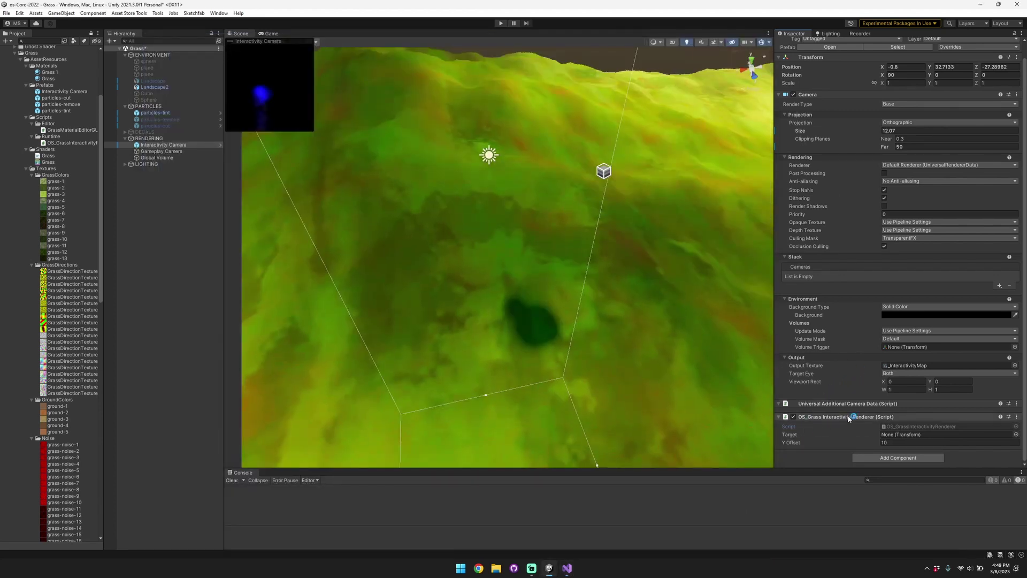
left_click(807, 309)
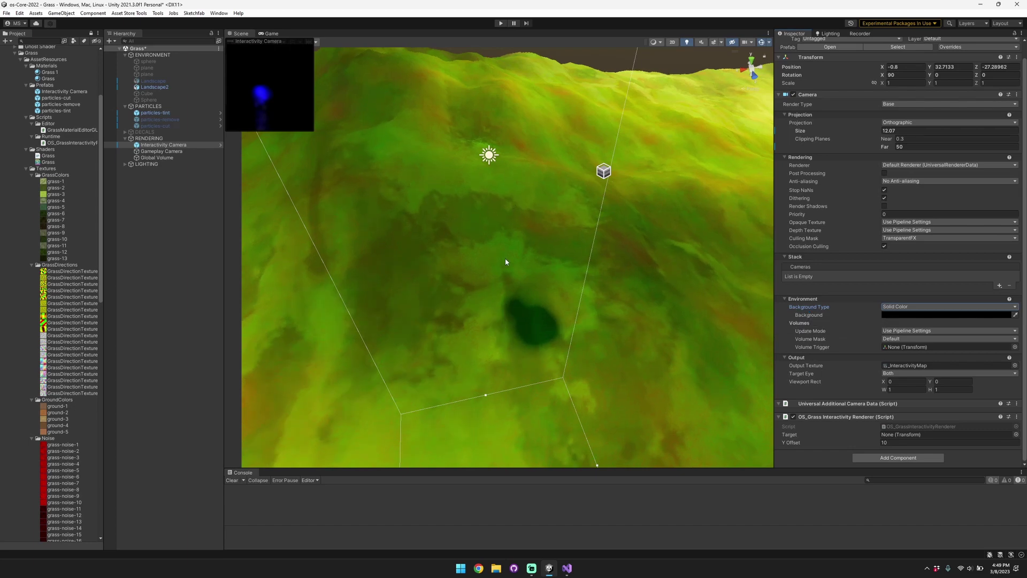
right_click_drag(518, 299, 558, 211)
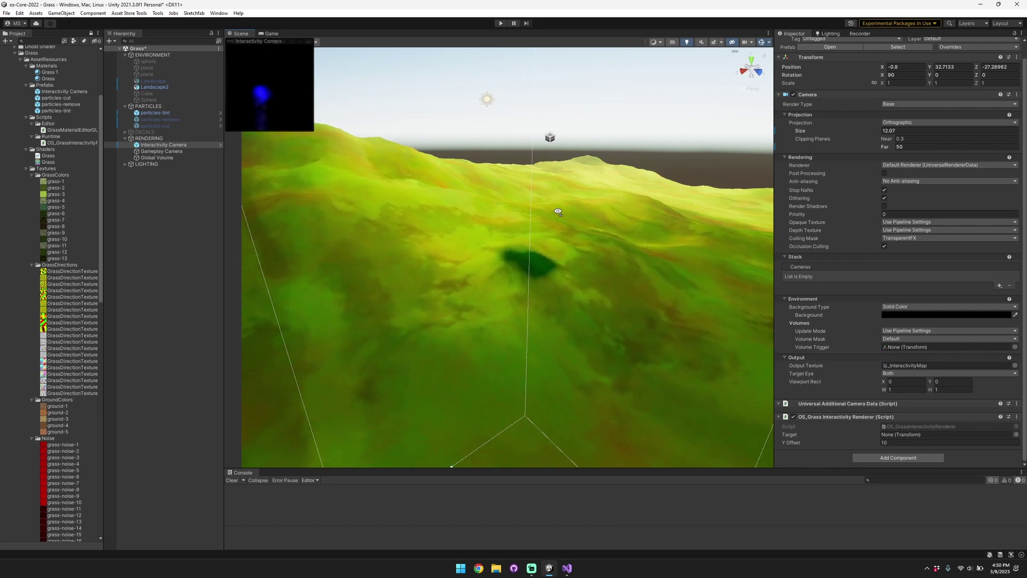
right_click_drag(558, 211, 559, 214)
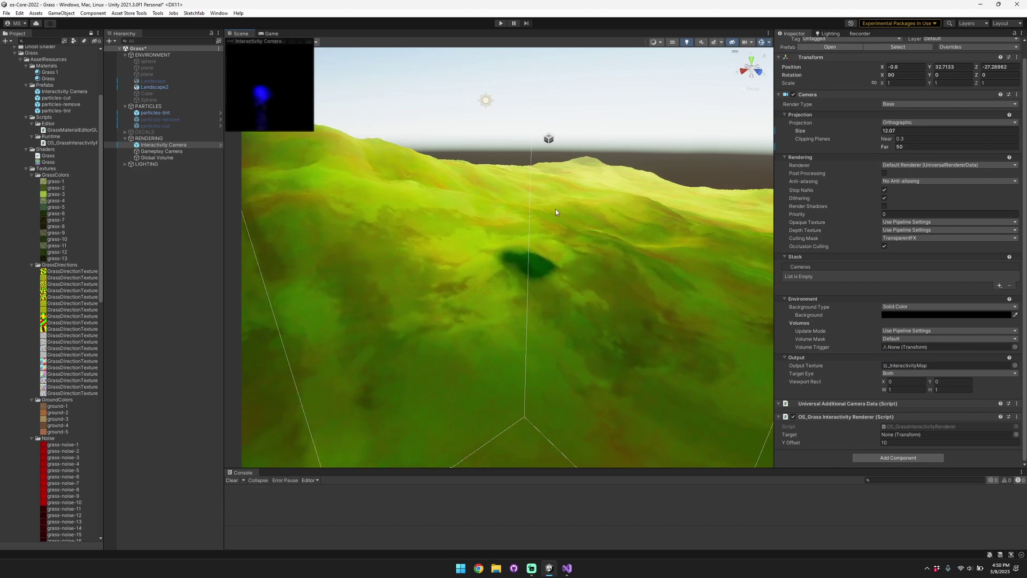